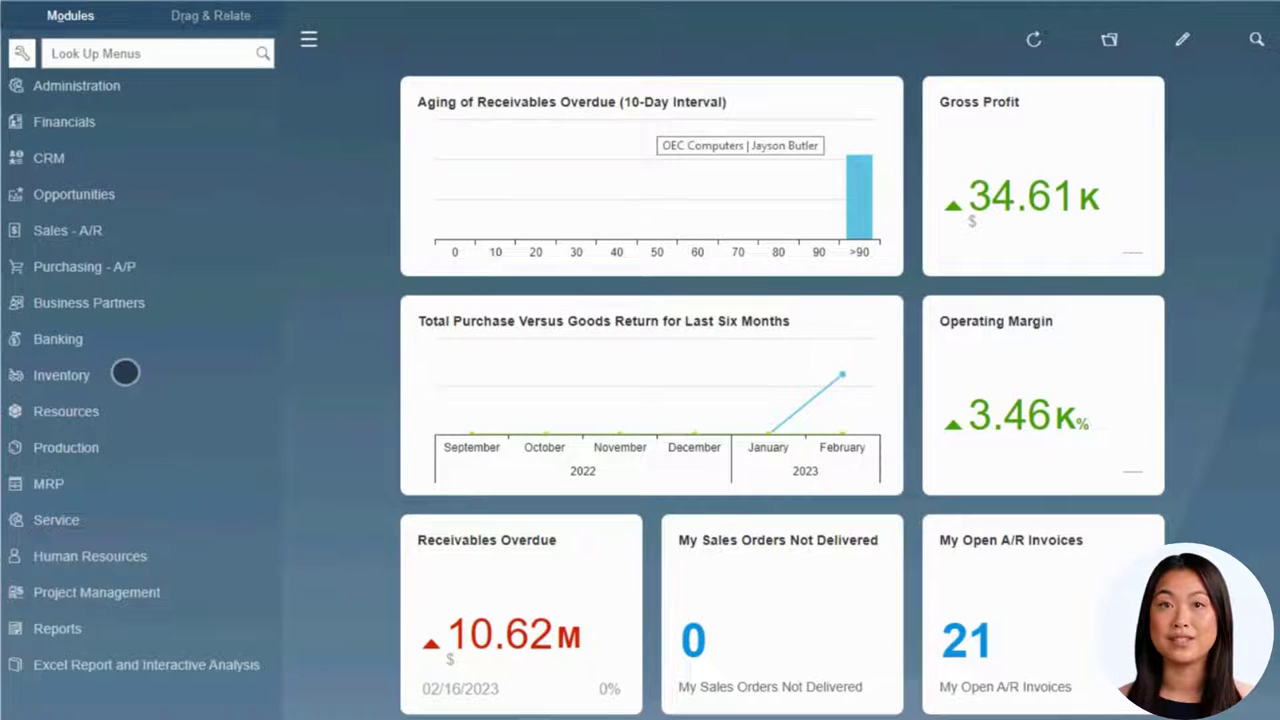
- Open a new maximized Inventory Revaluation document, keeping Price Change as the revaluation type
click(83, 375)
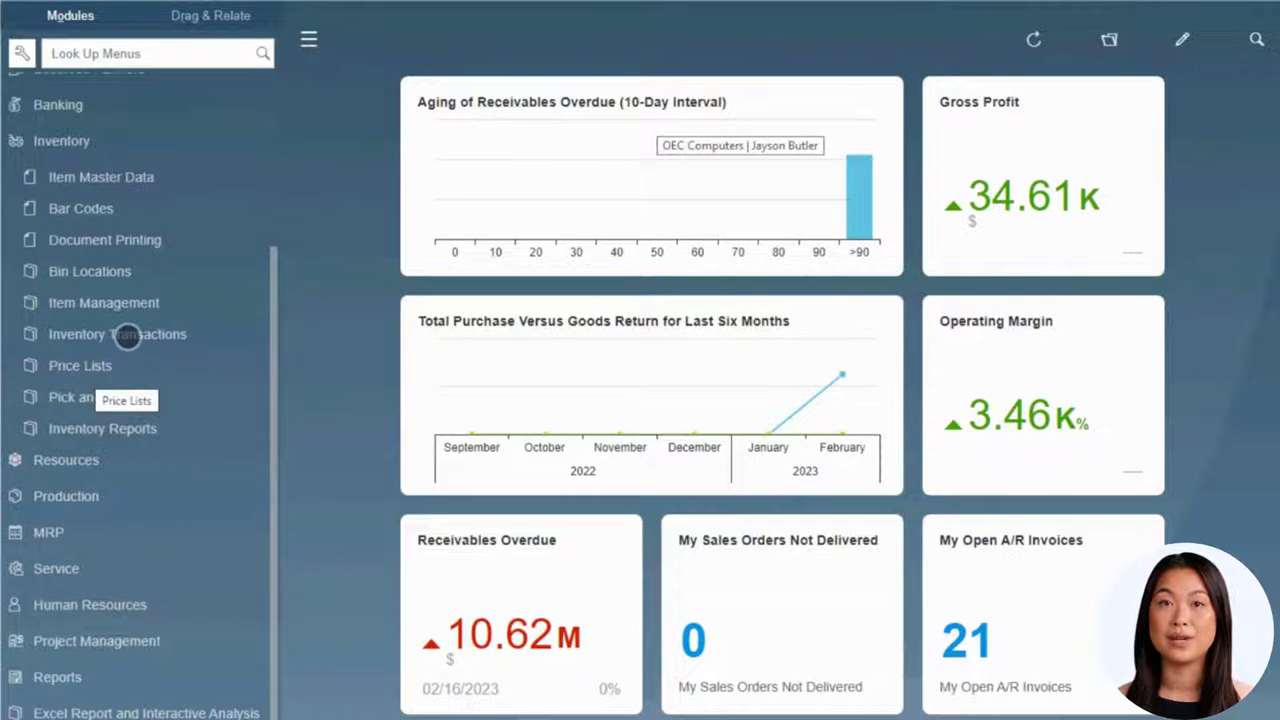
click(126, 334)
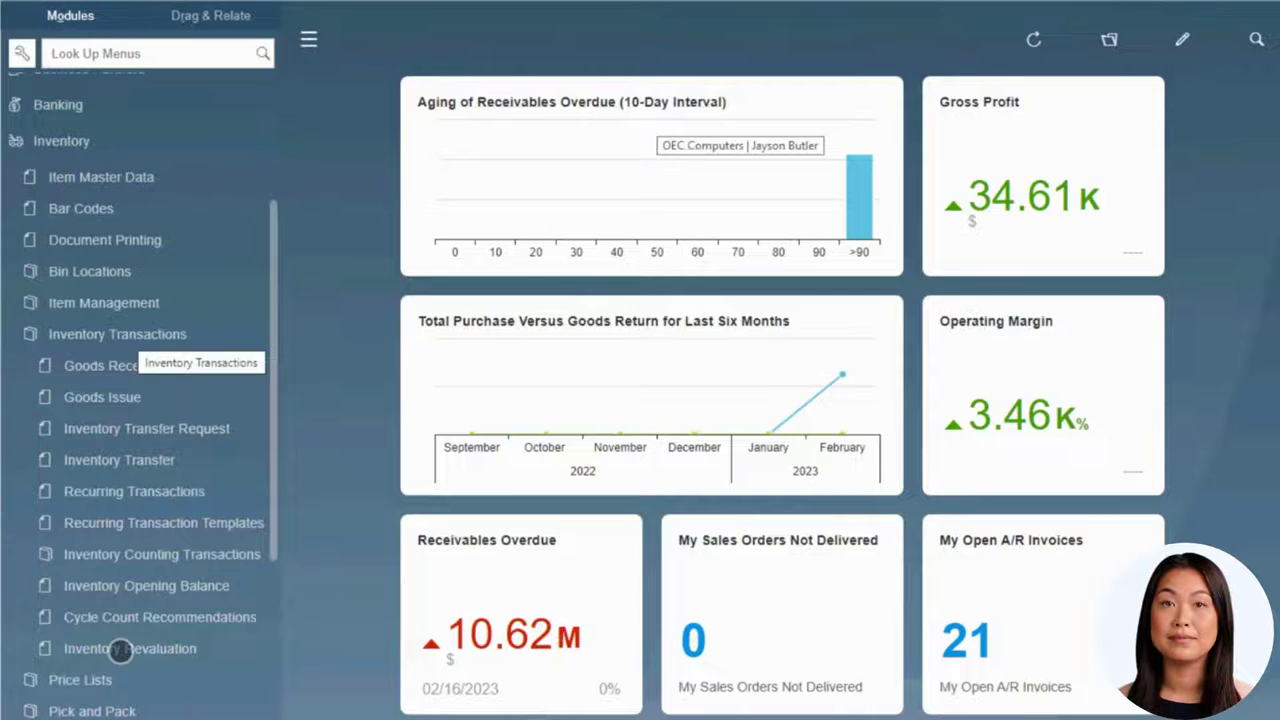
click(120, 648)
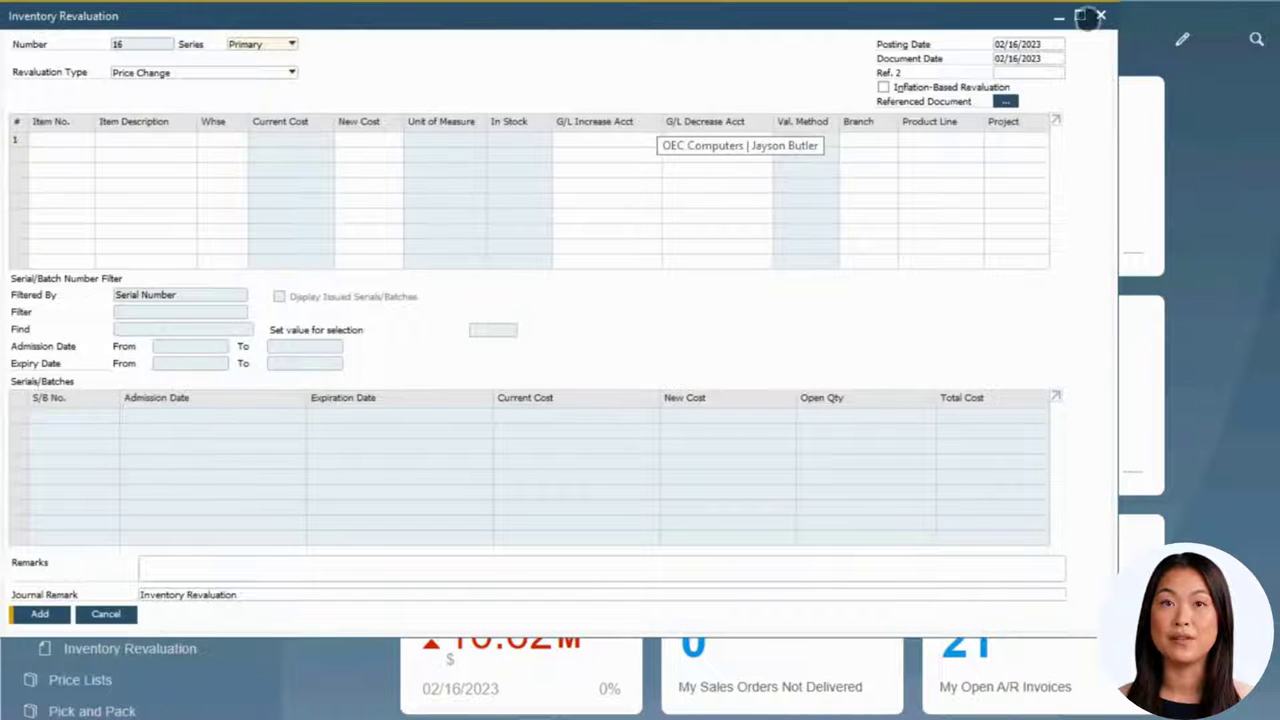
click(1079, 15)
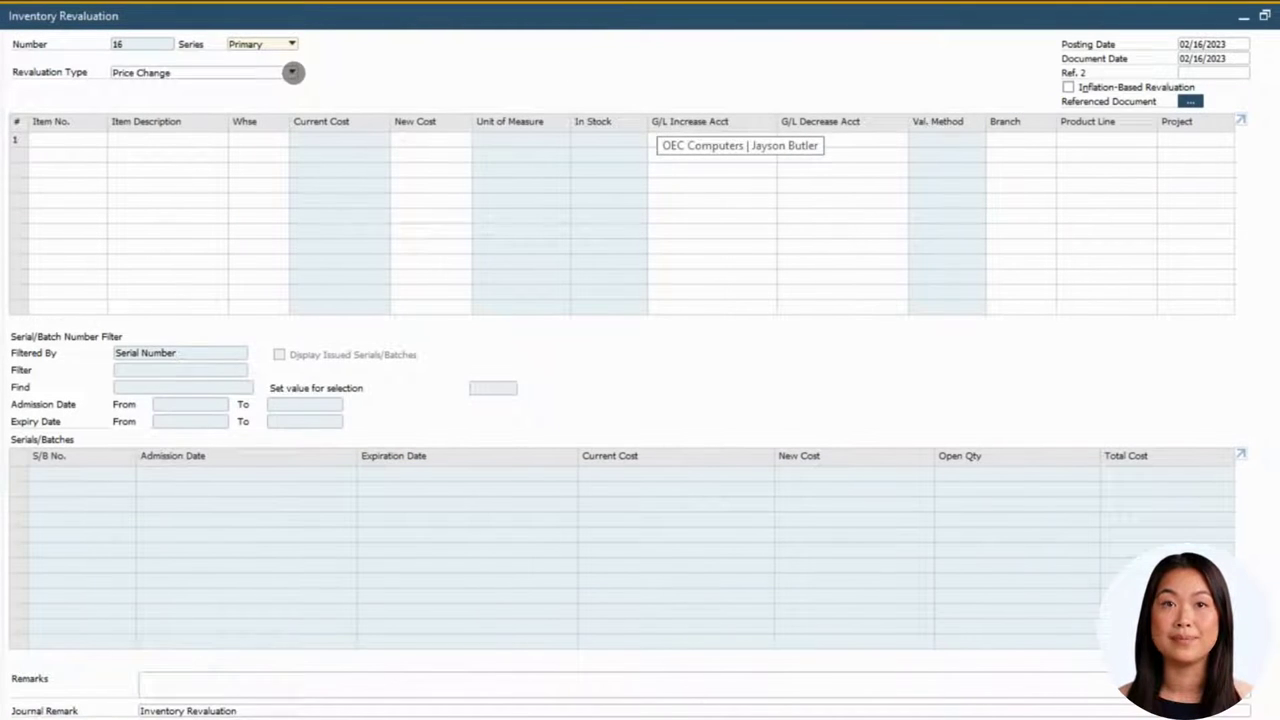
click(289, 72)
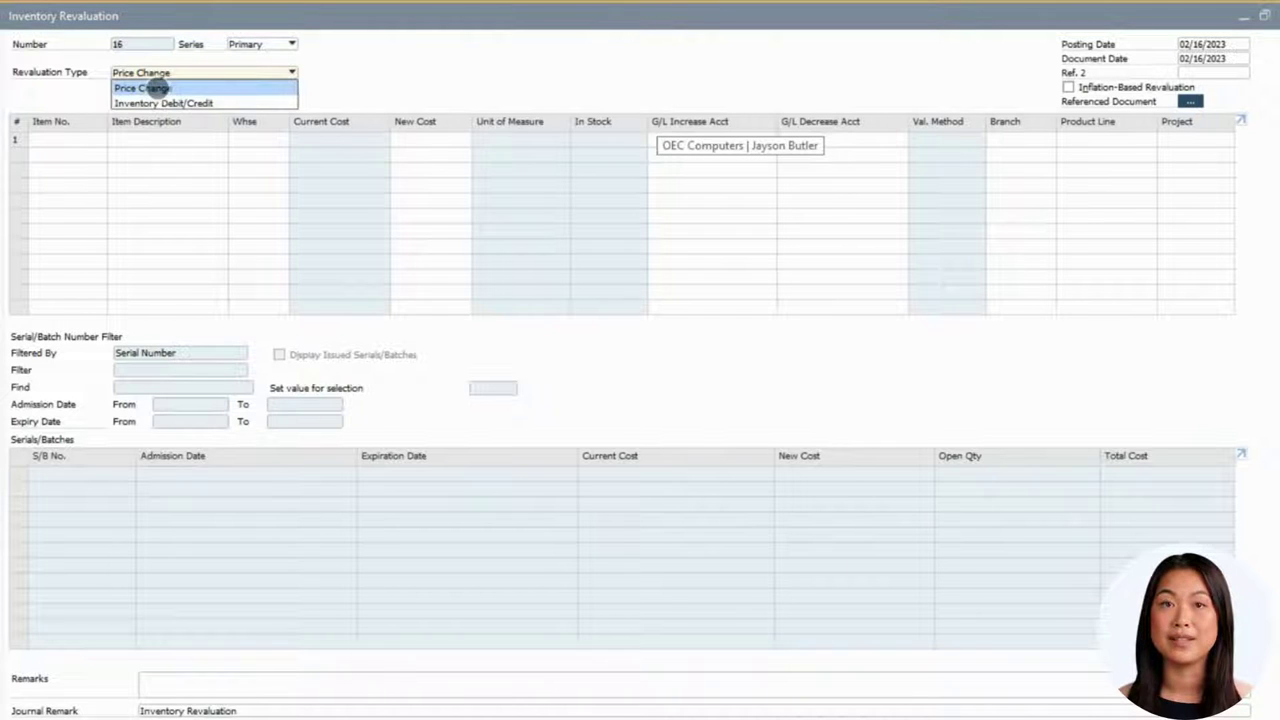
click(157, 88)
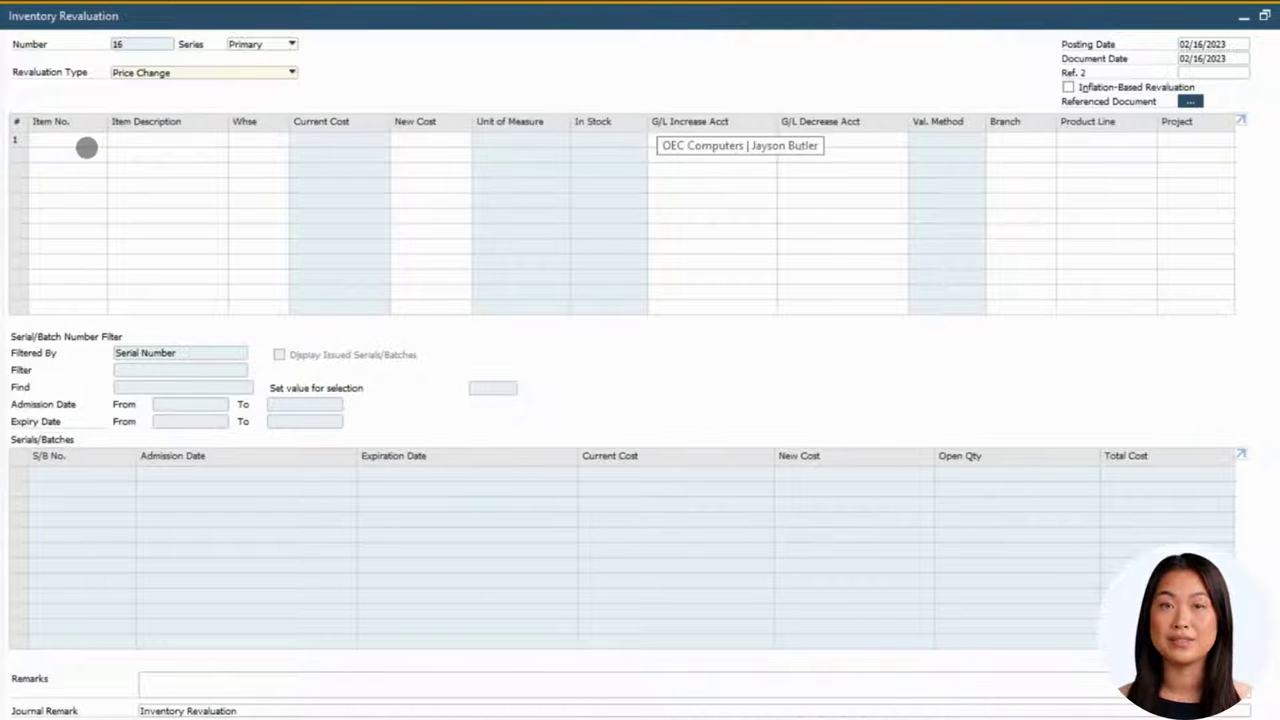
- Add A00001 J.B. Officeprint 1420 on line 1 and S00001 Standard Cost Item on line 2
click(101, 140)
key(Tab)
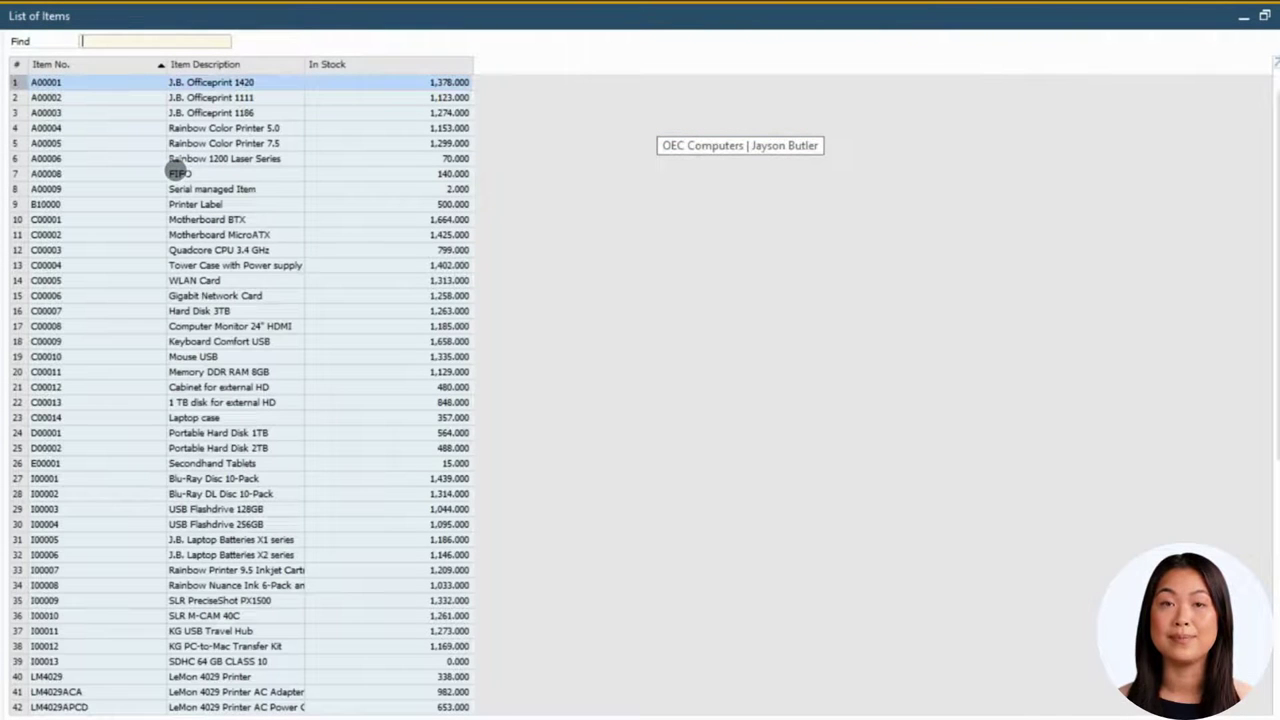
key(Return)
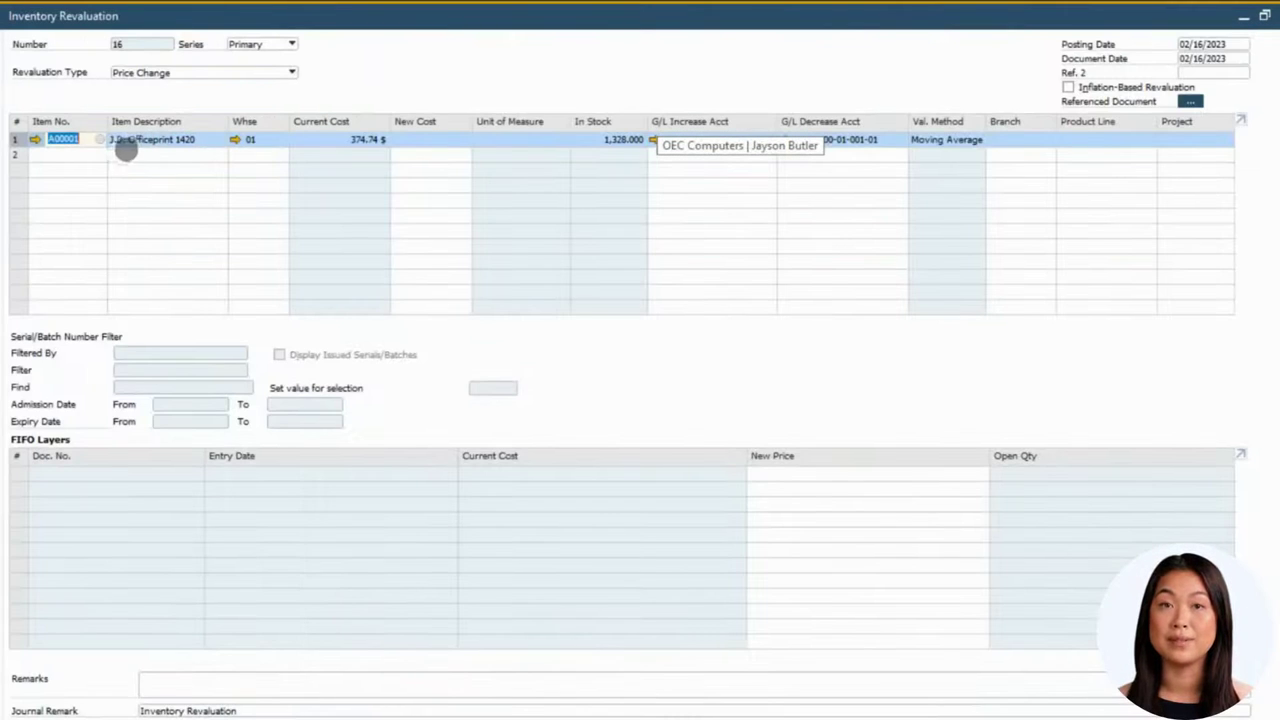
click(96, 154)
key(Tab)
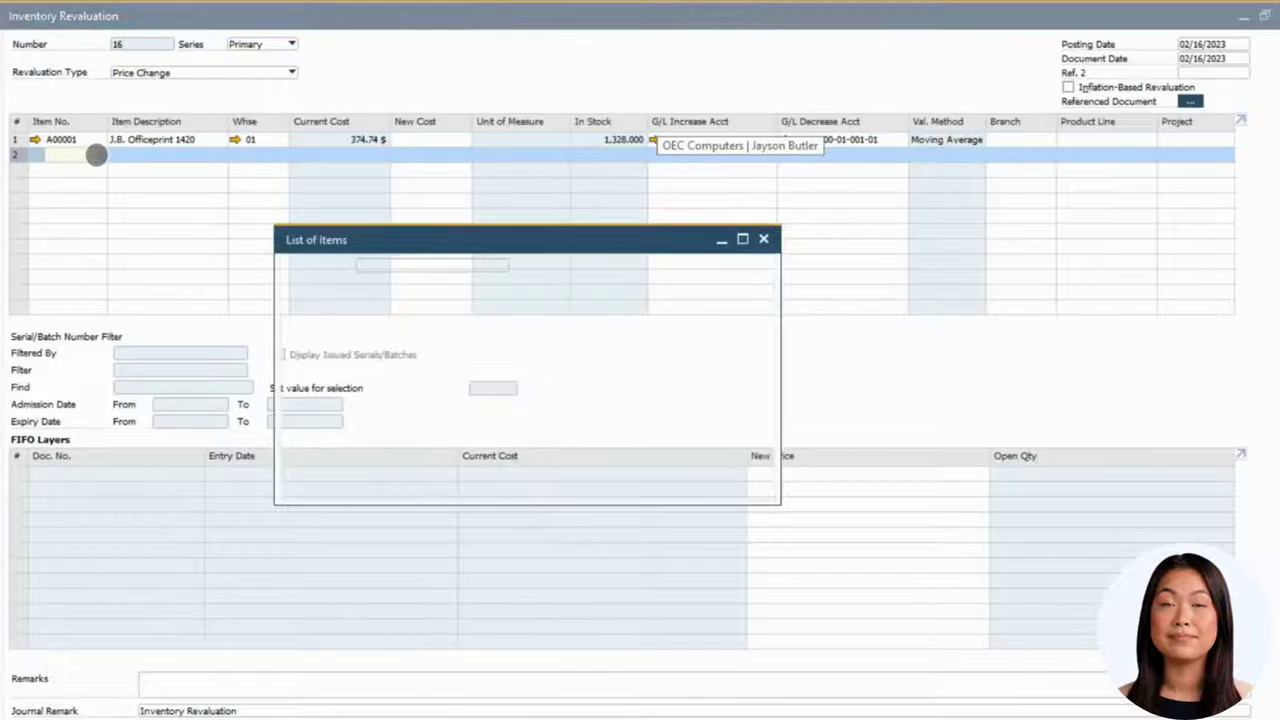
text(S)
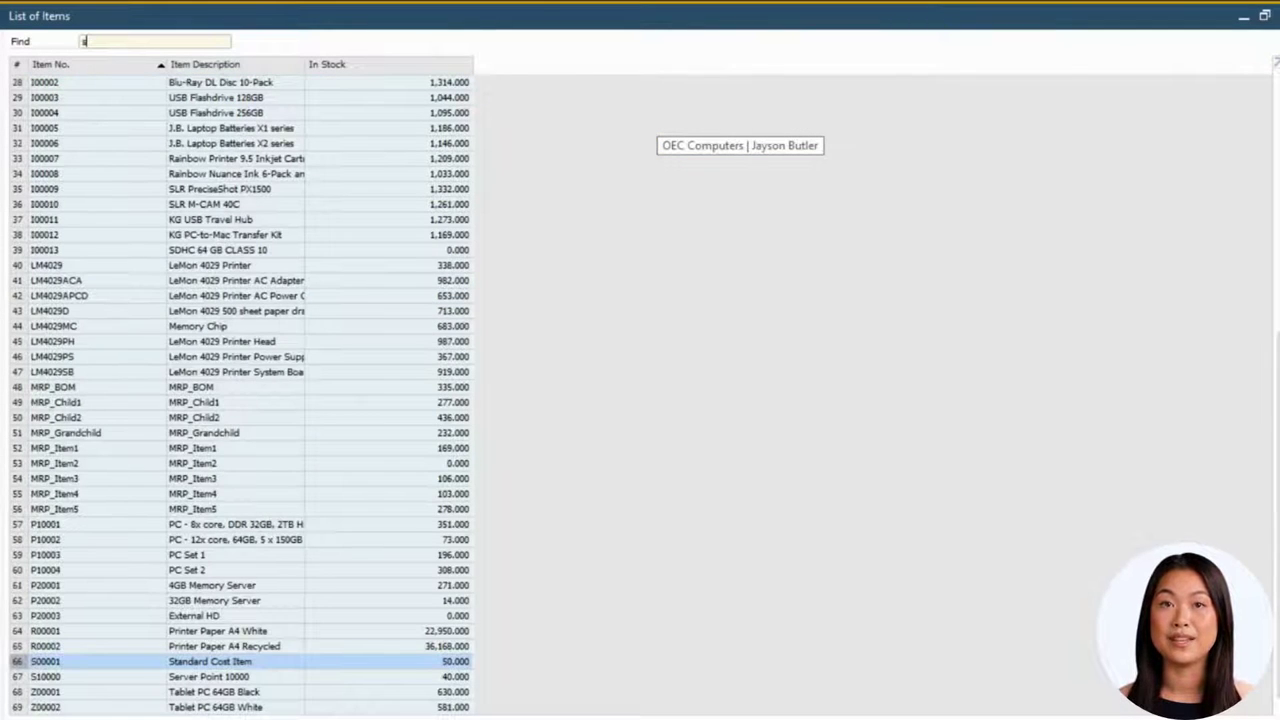
key(Return)
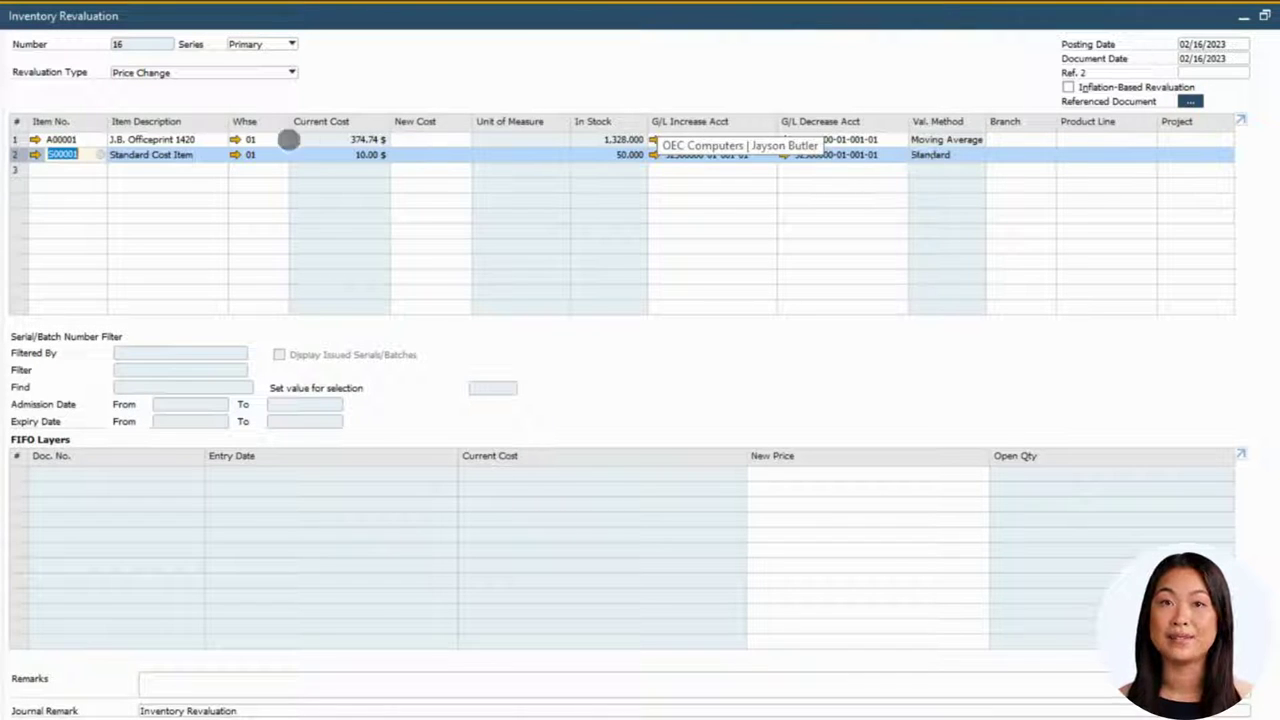
click(274, 139)
click(274, 139)
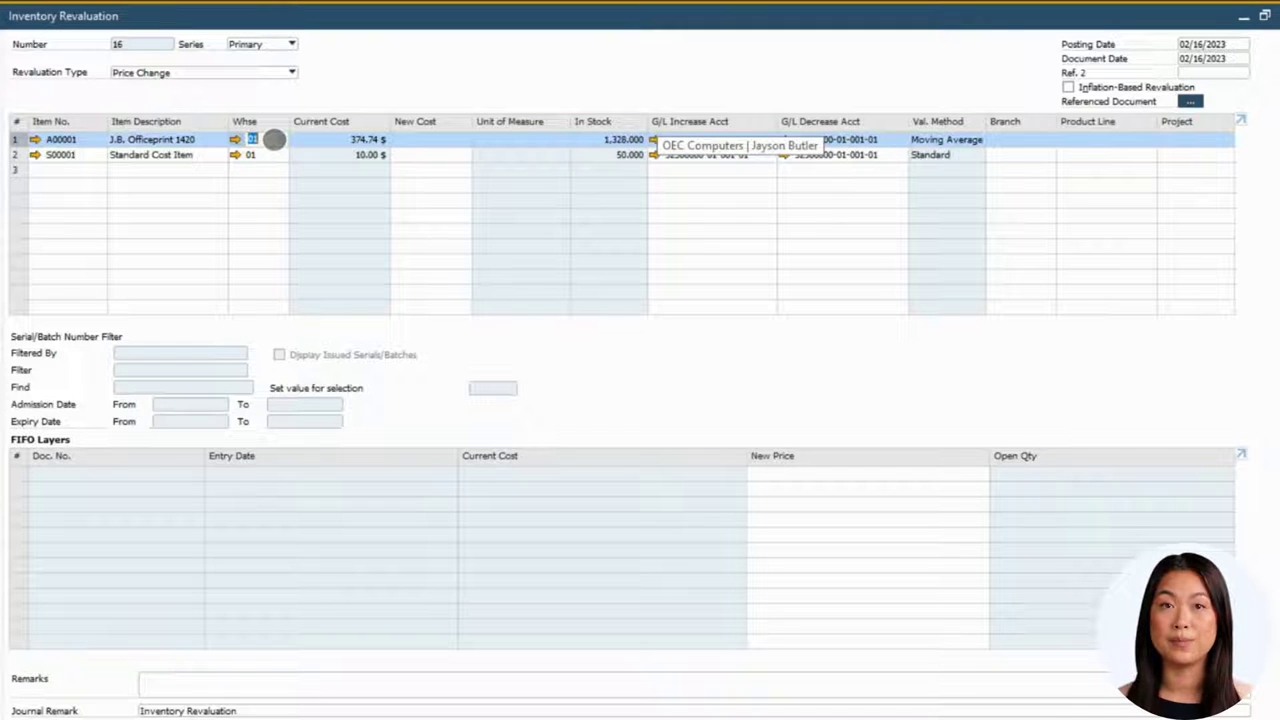
- Move line 1 to warehouse 02 with new cost 395, and set line 2's new cost to 9
click(276, 139)
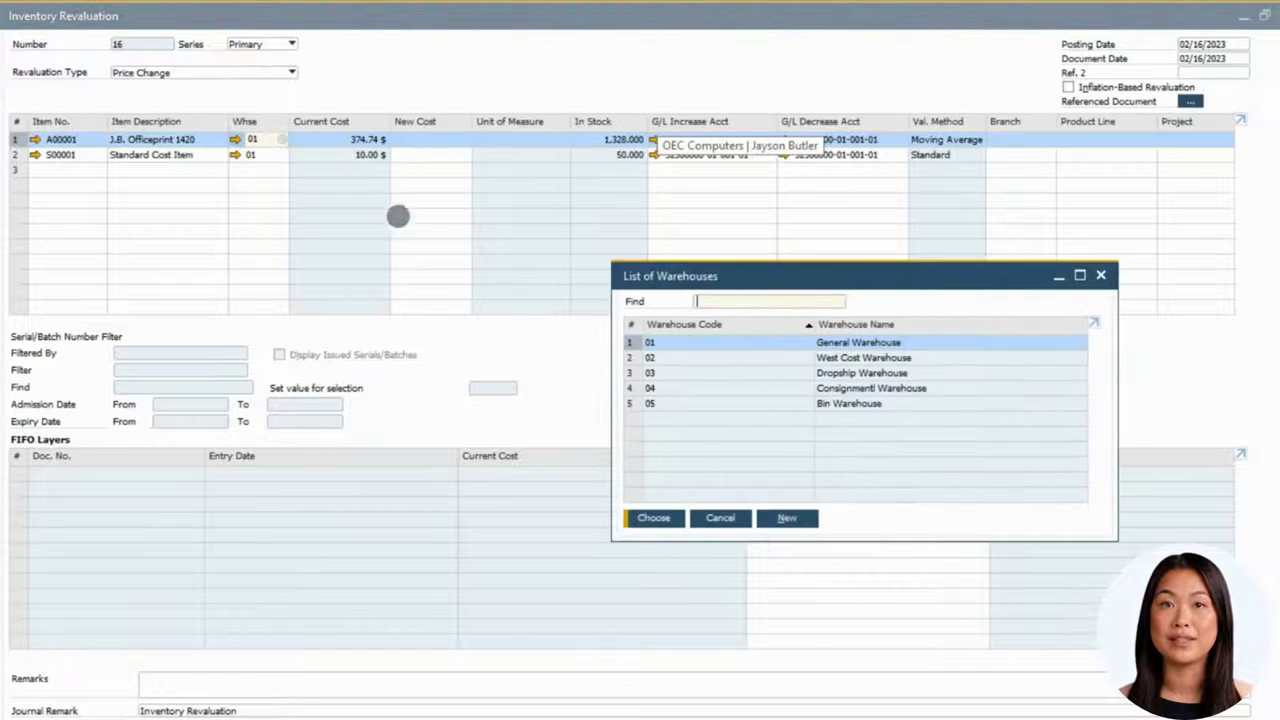
click(677, 357)
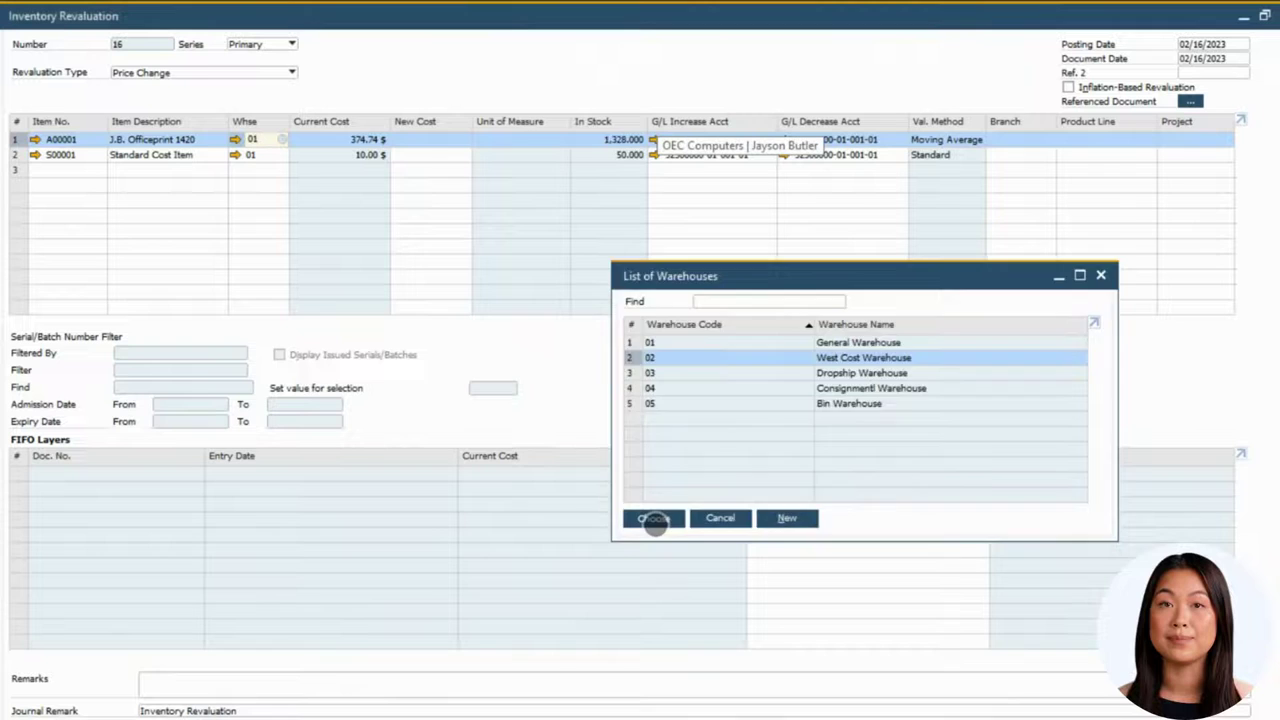
click(653, 518)
click(452, 139)
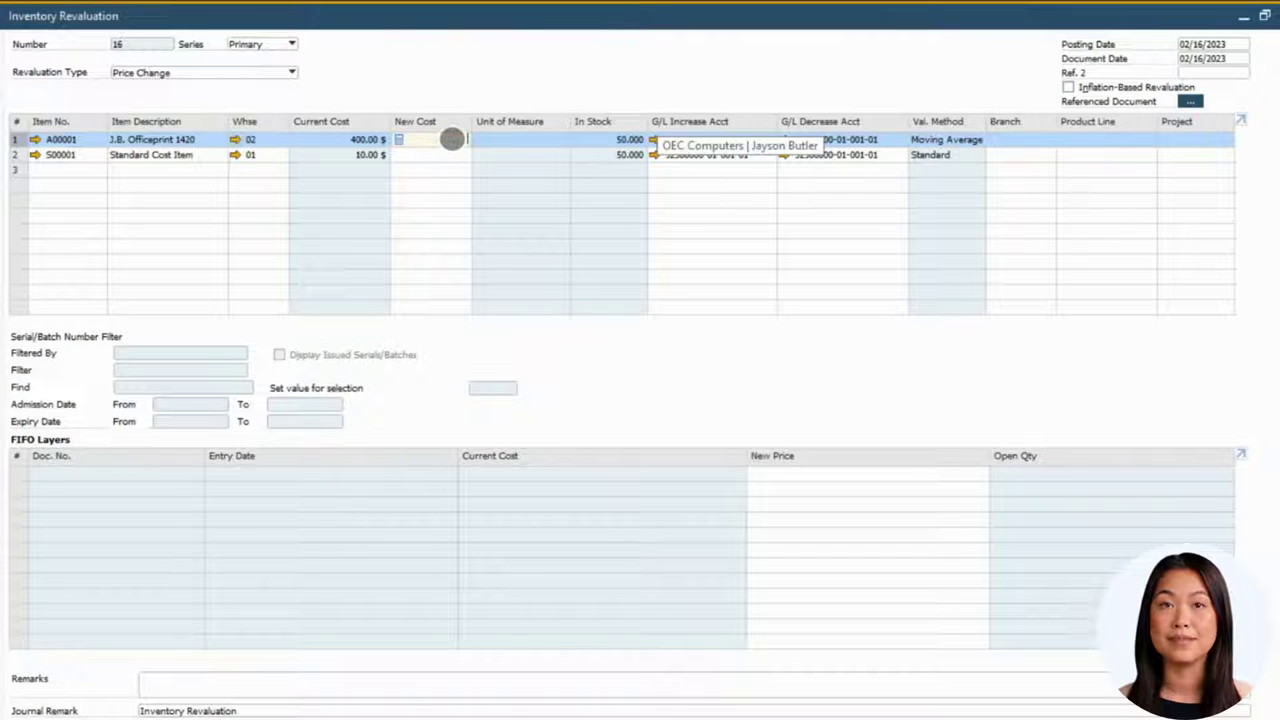
text(395)
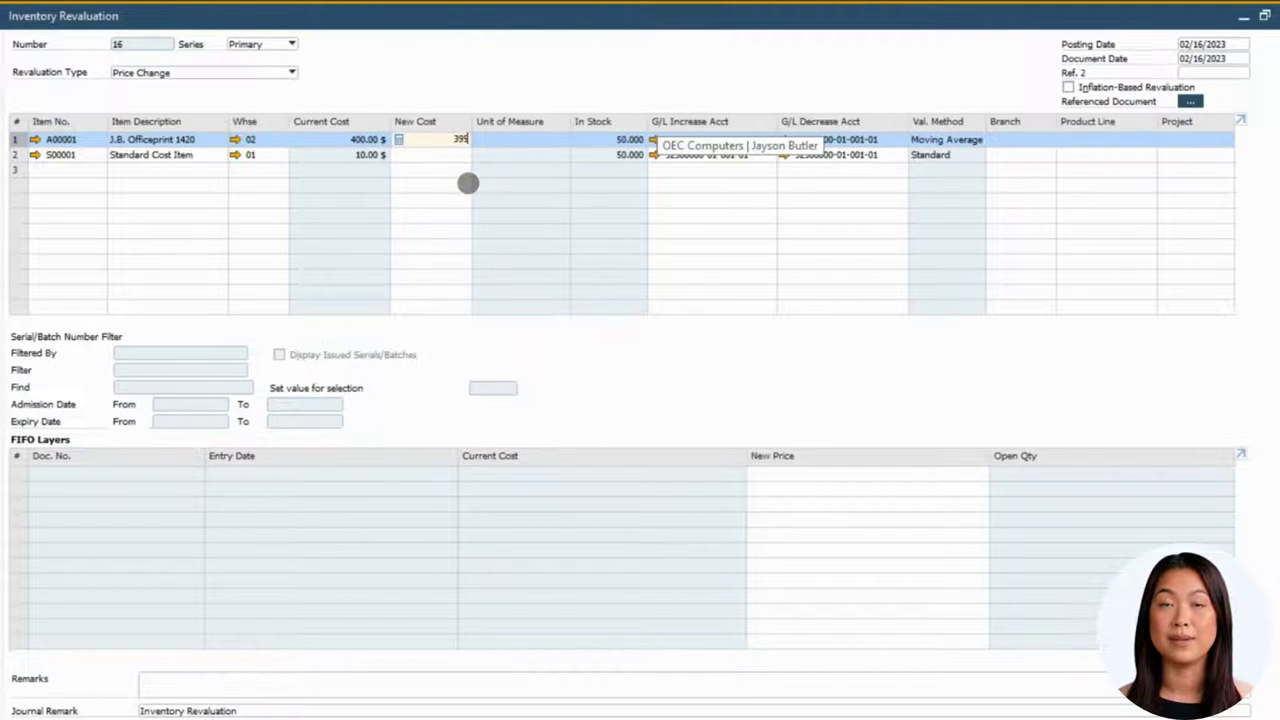
click(431, 154)
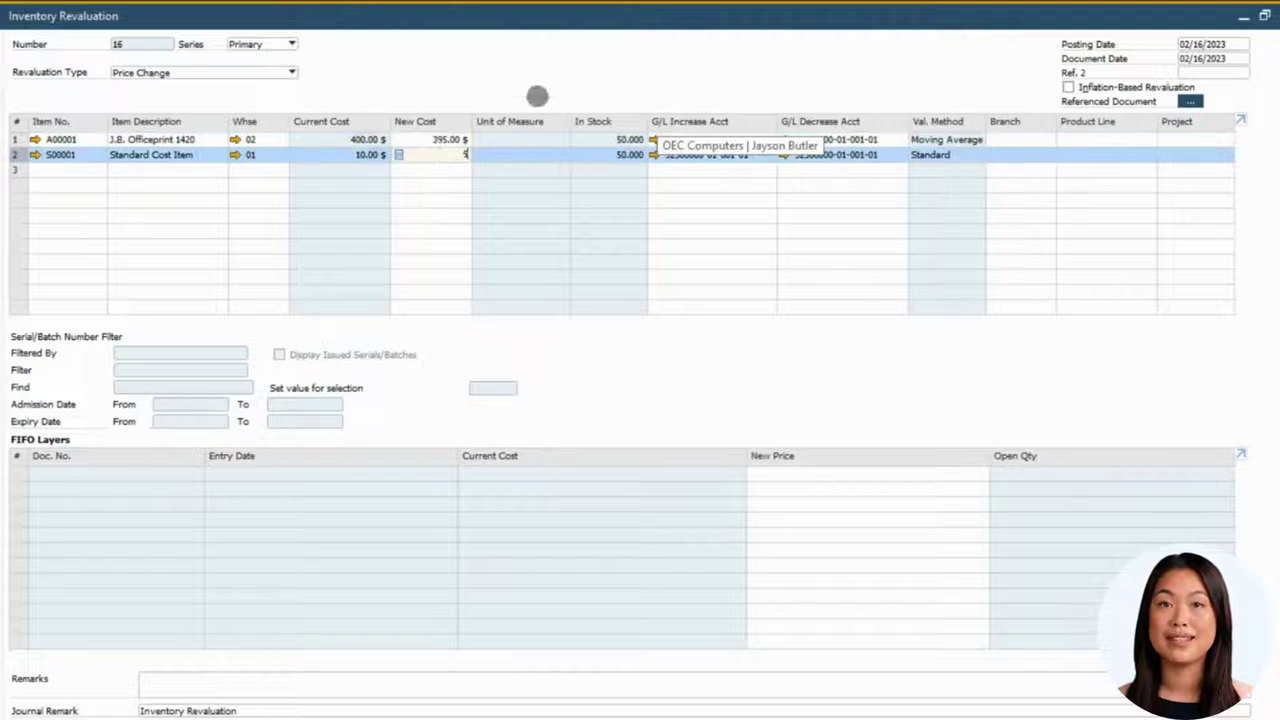
text(9)
key(Tab)
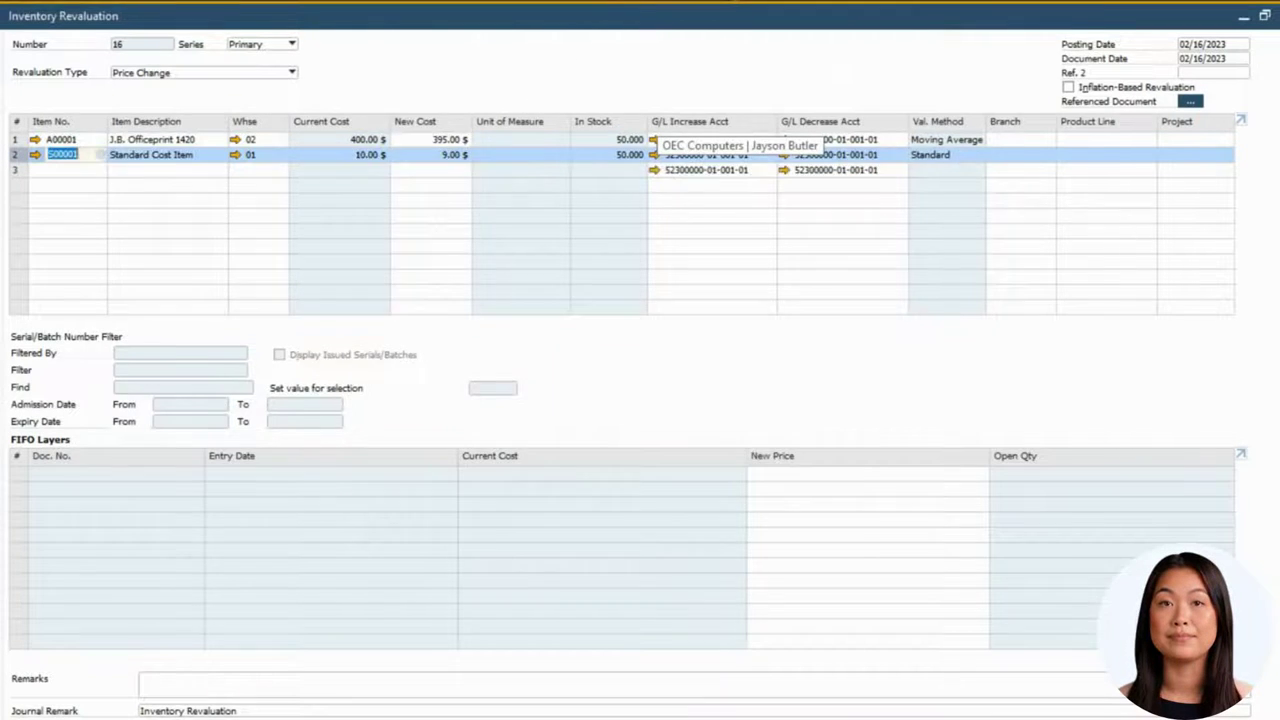
- Review the 300.00 journal entry preview, then add and confirm revaluation document 16
click(219, 214)
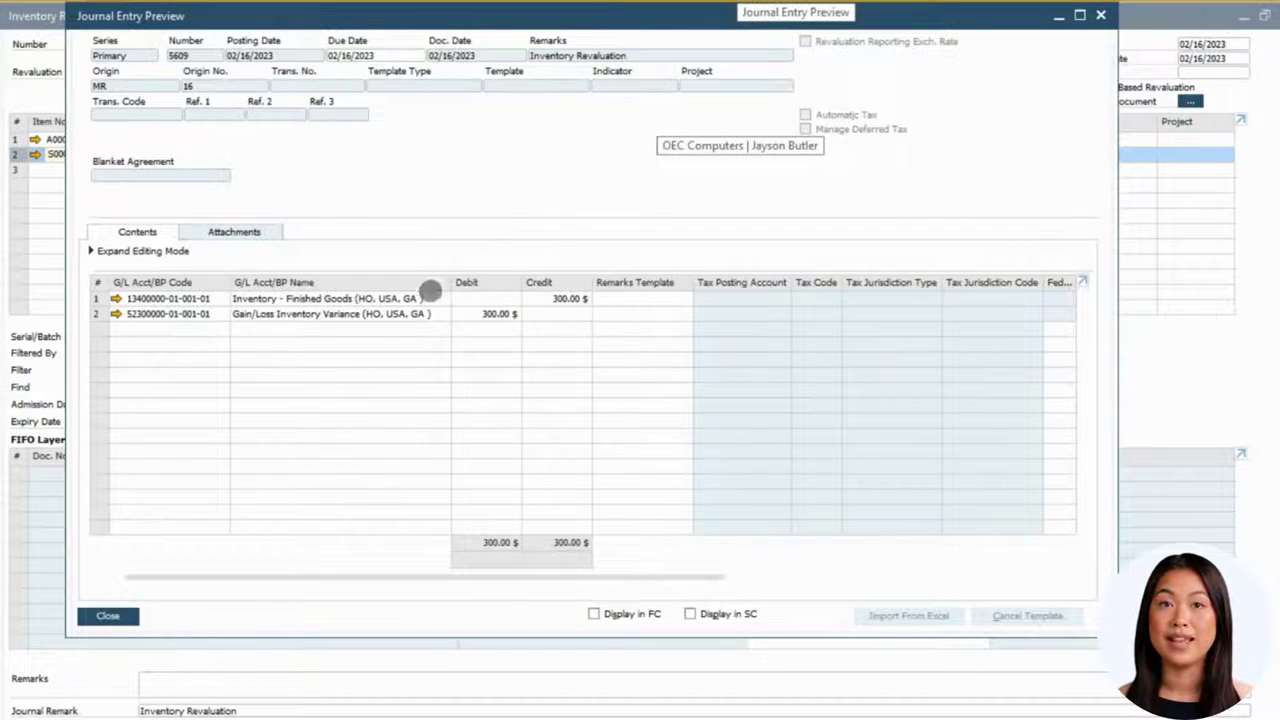
click(107, 615)
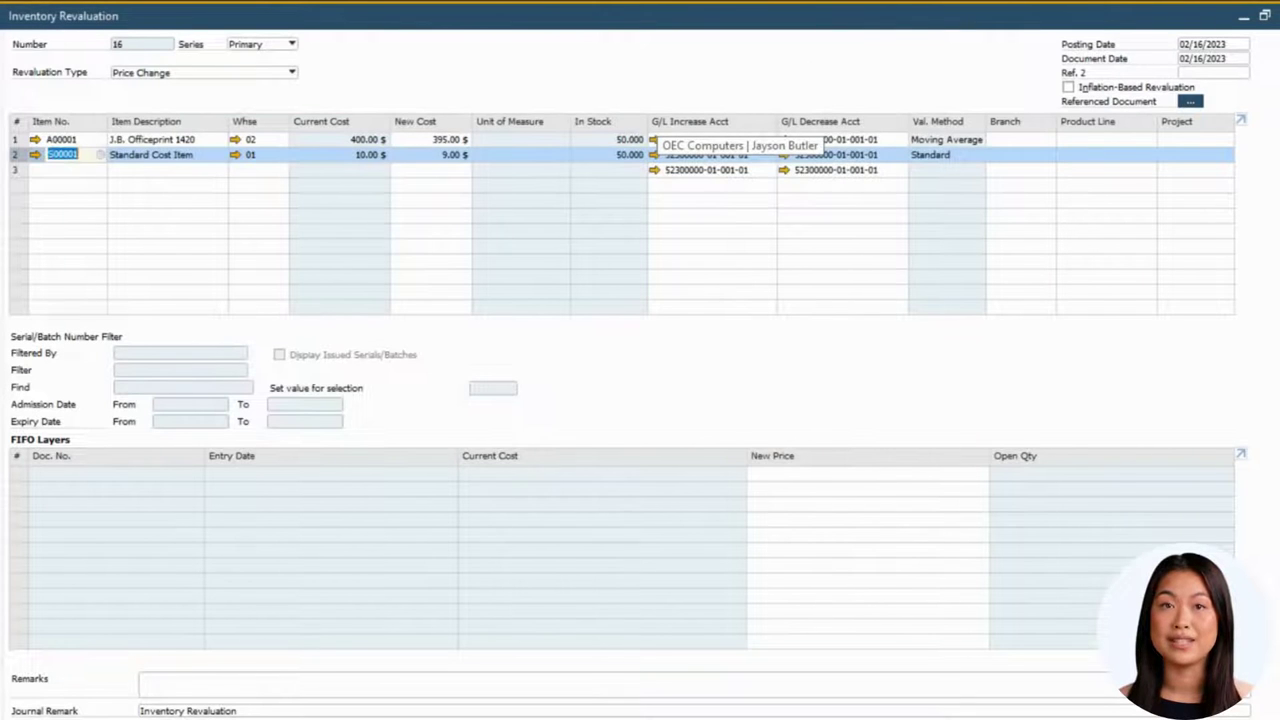
click(70, 712)
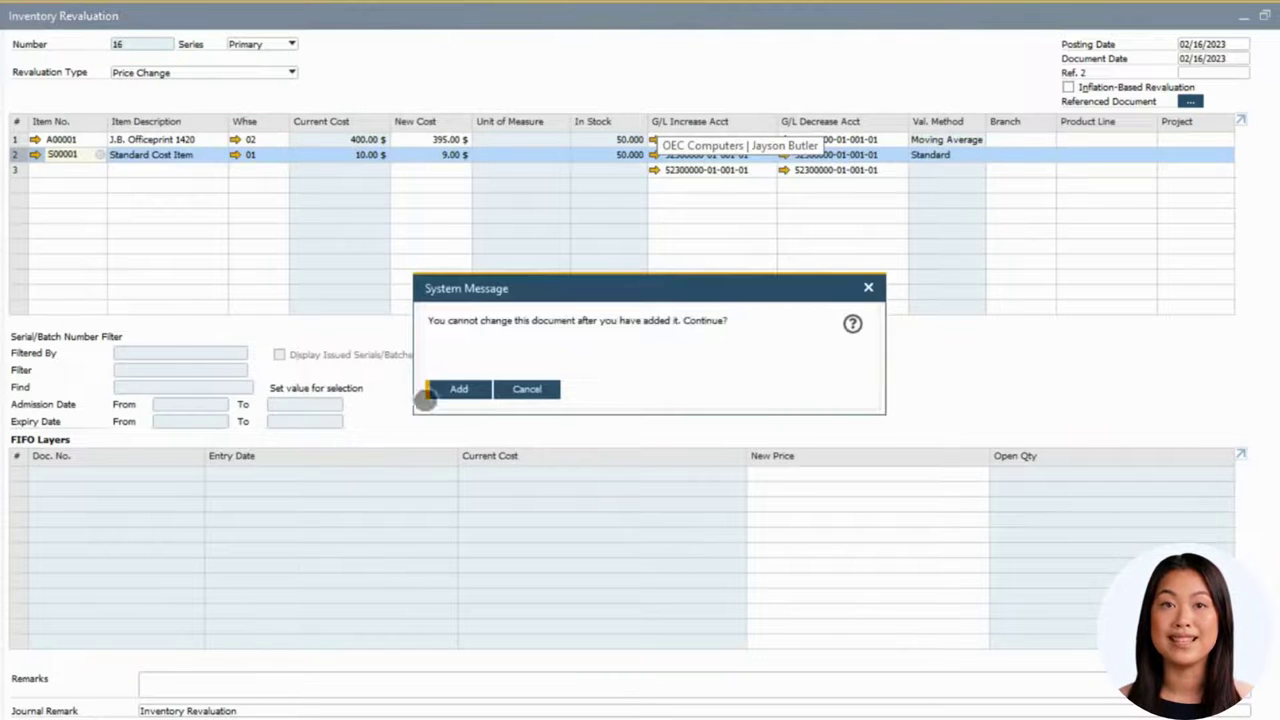
click(442, 389)
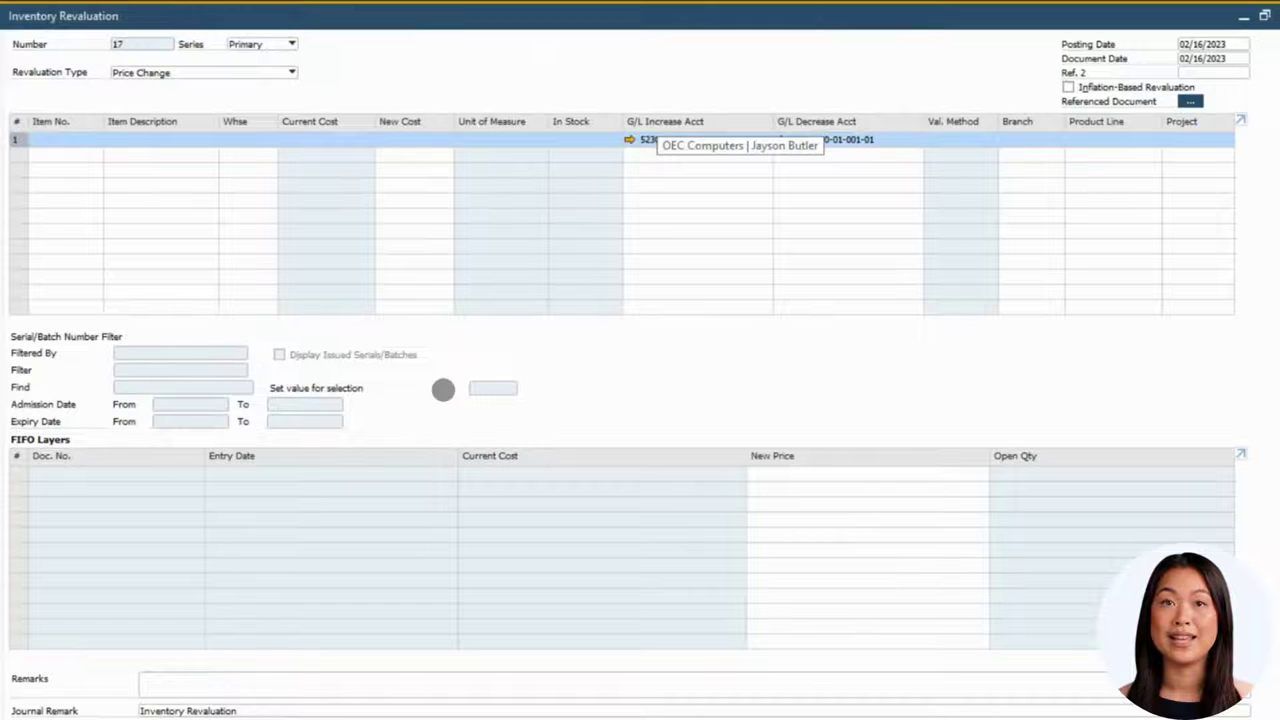
- Close the revaluation form and run S00001's inventory audit report by warehouse
key(Escape)
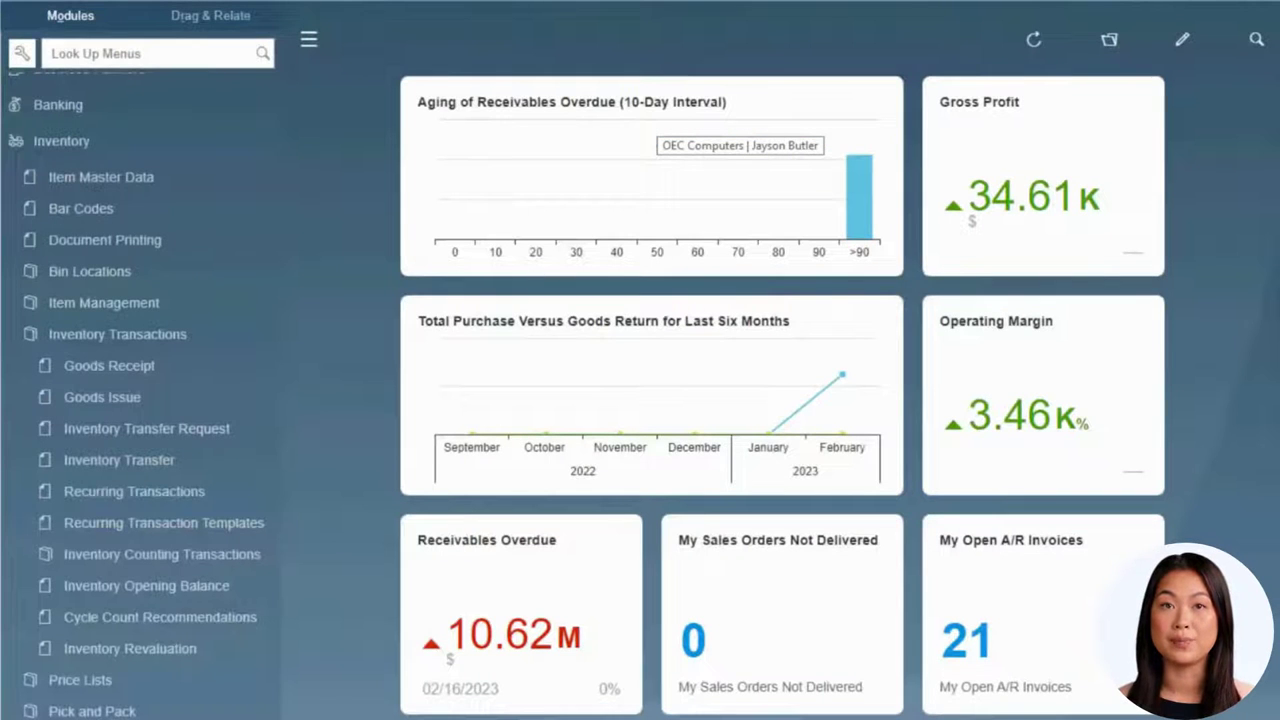
click(398, 570)
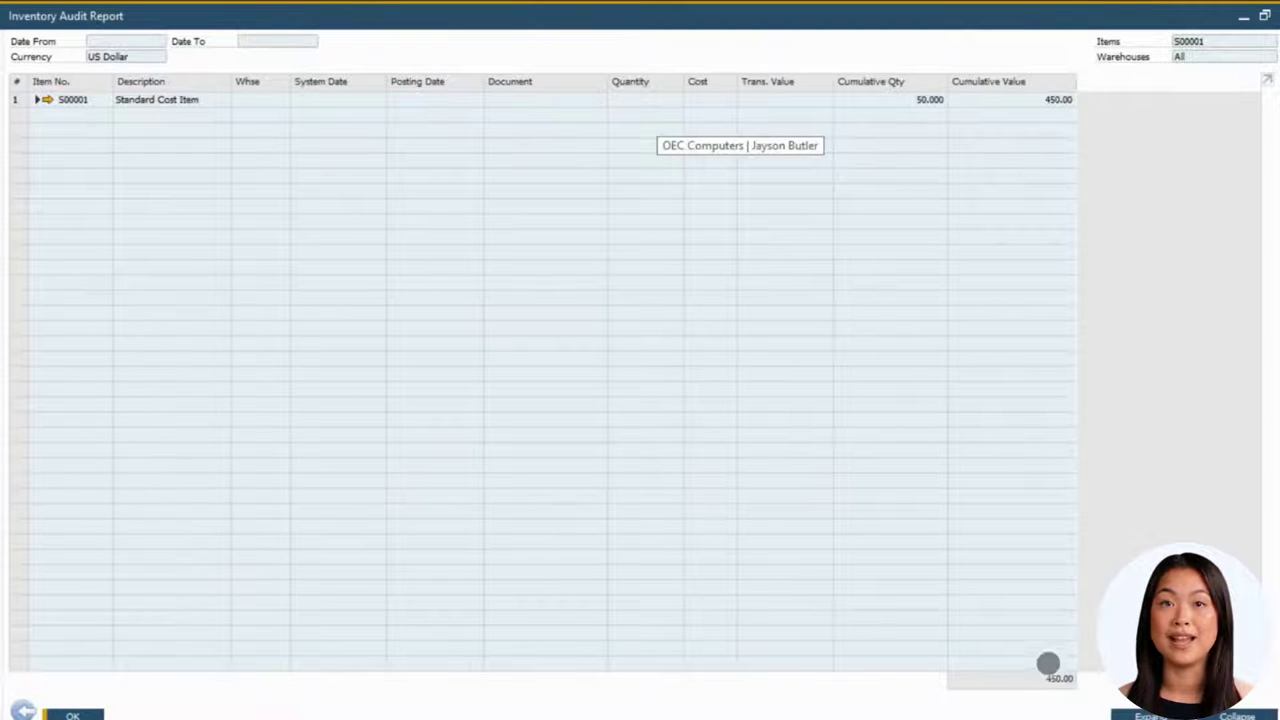
click(1140, 716)
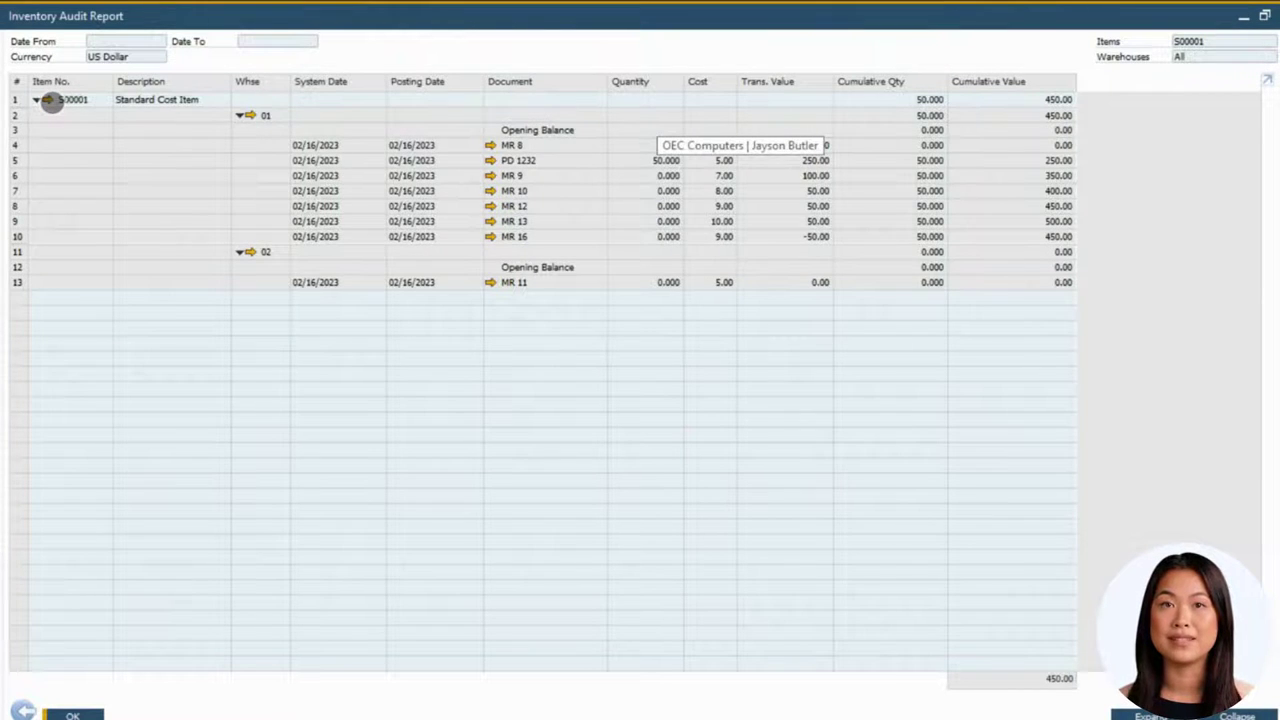
- Check S00001's inventory data in Item Master Data showing cost 9.00, then close it
click(47, 100)
click(523, 163)
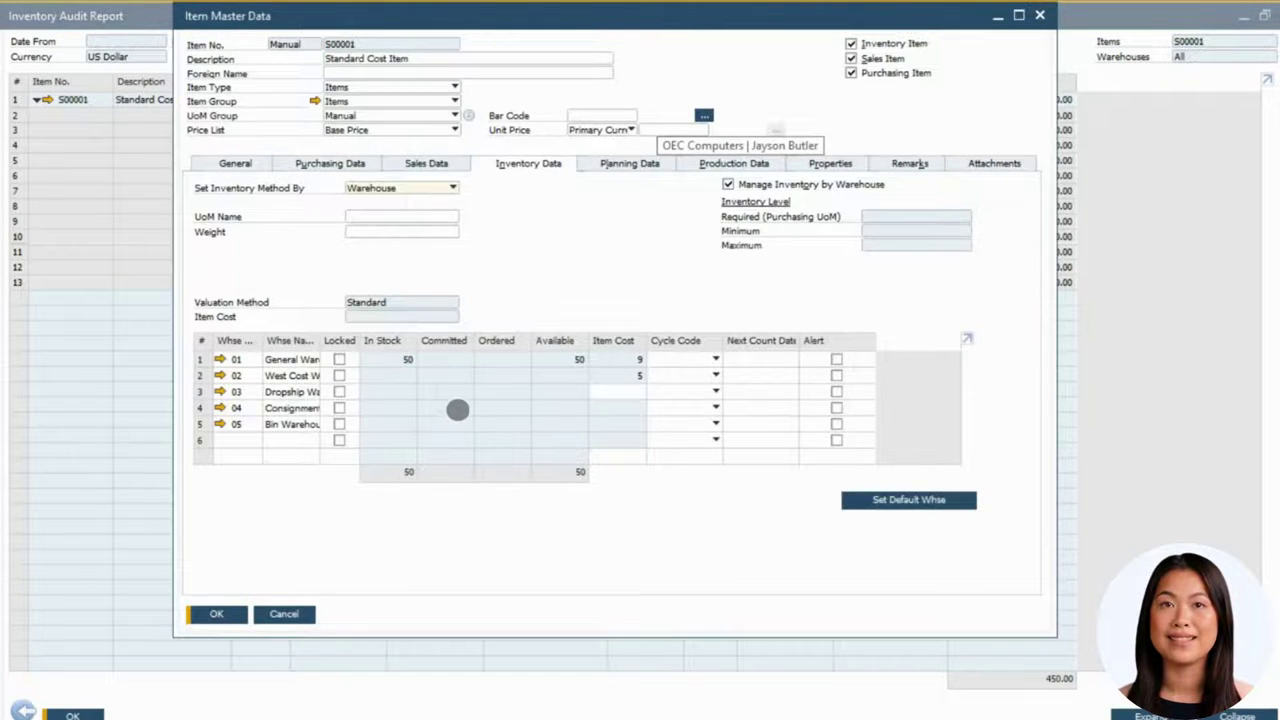
key(Escape)
key(Escape)
key(Escape)
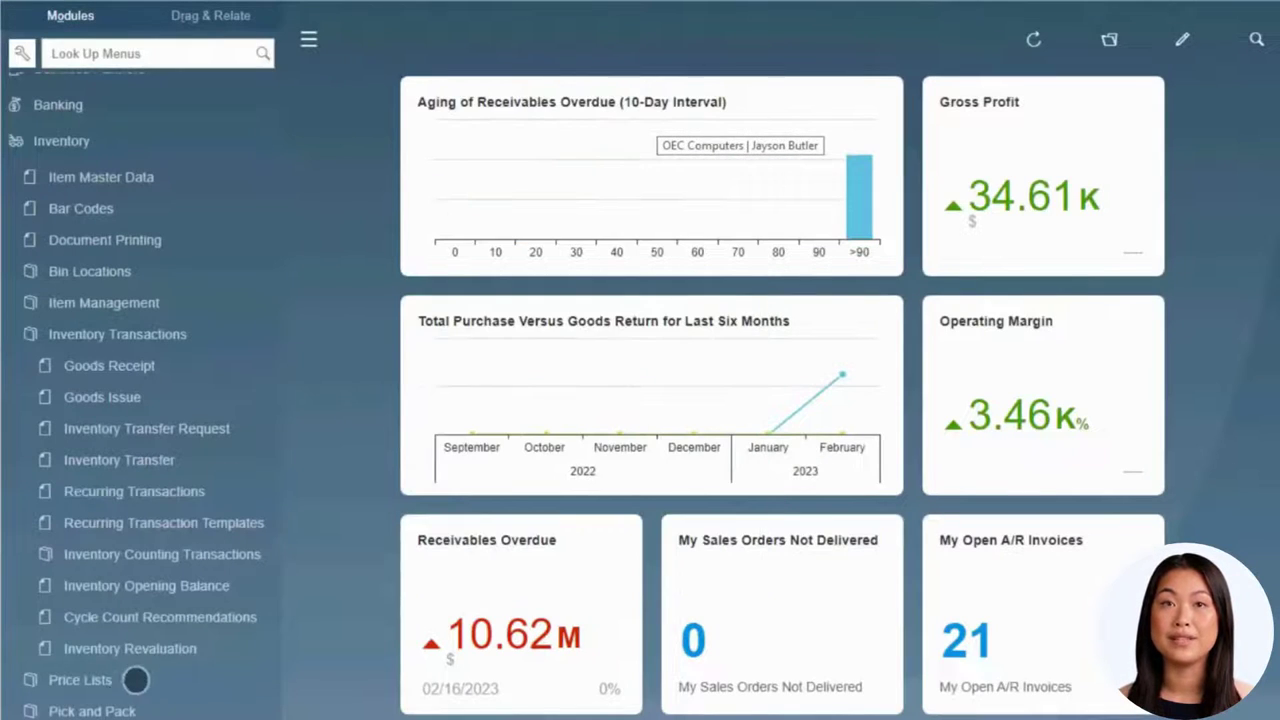
- Start a new revaluation document and add Serial managed Item A00009 on line 1
click(120, 650)
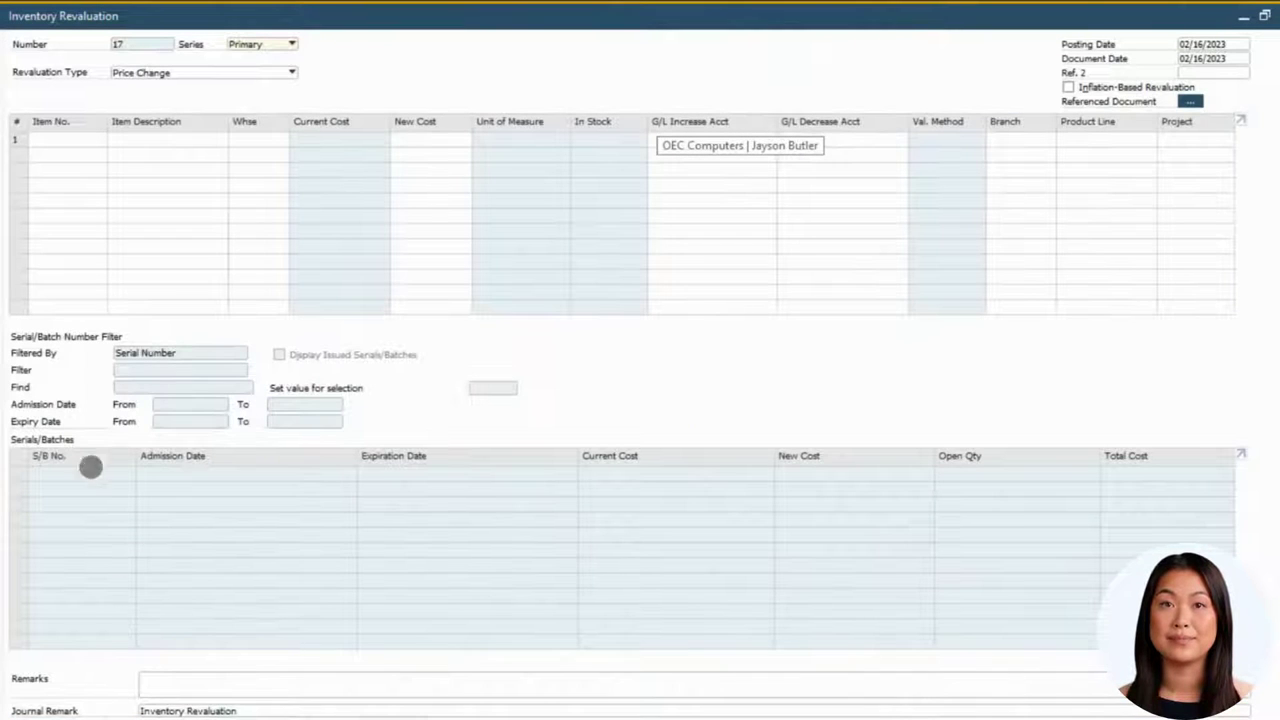
click(89, 135)
key(Tab)
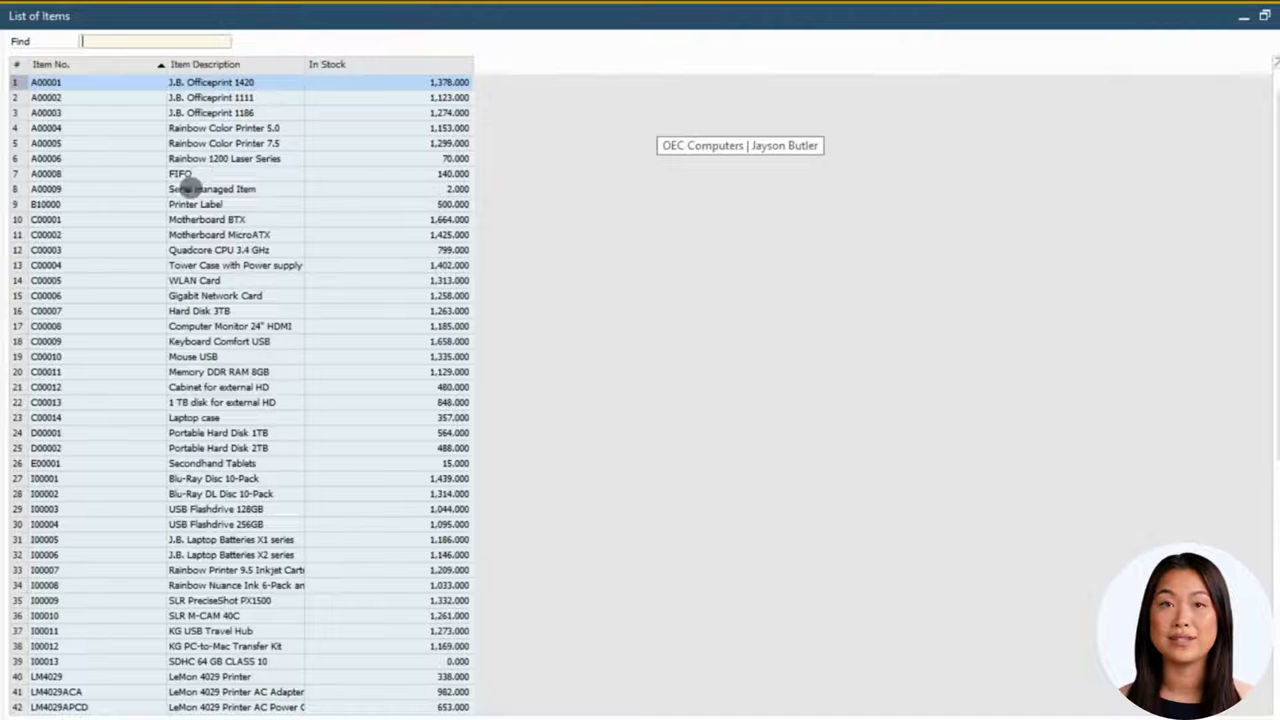
click(190, 189)
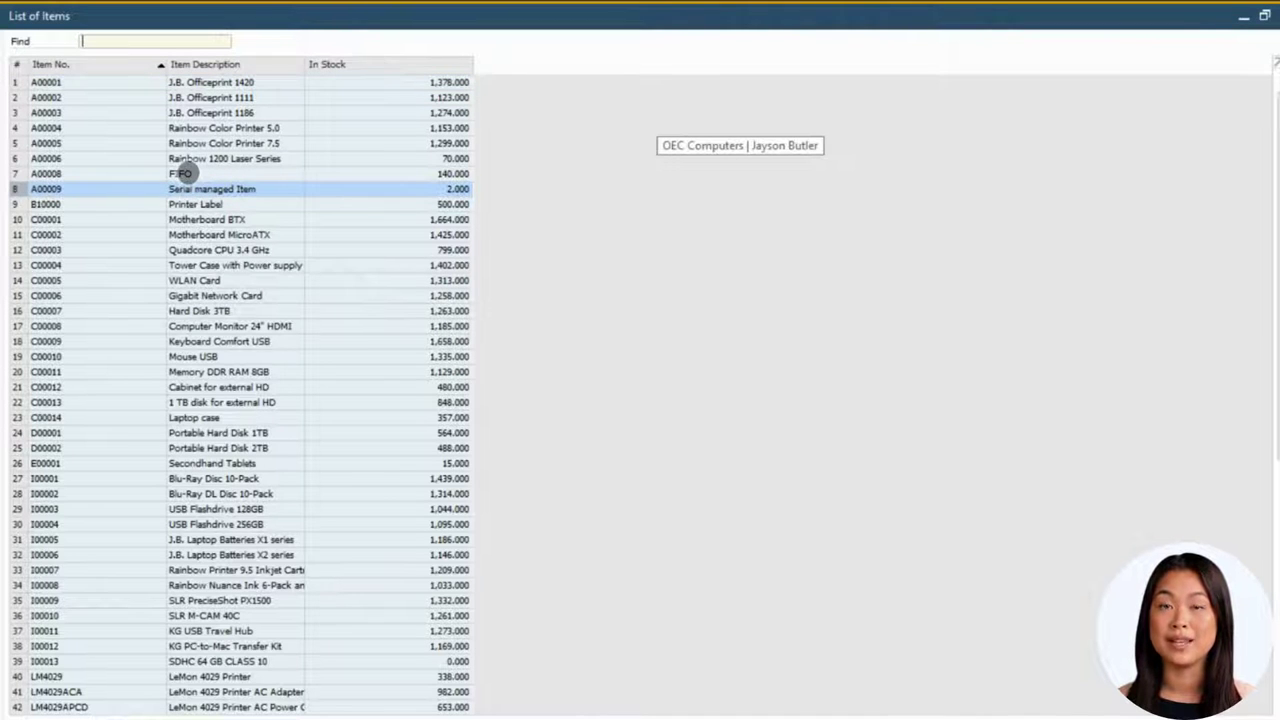
click(180, 173)
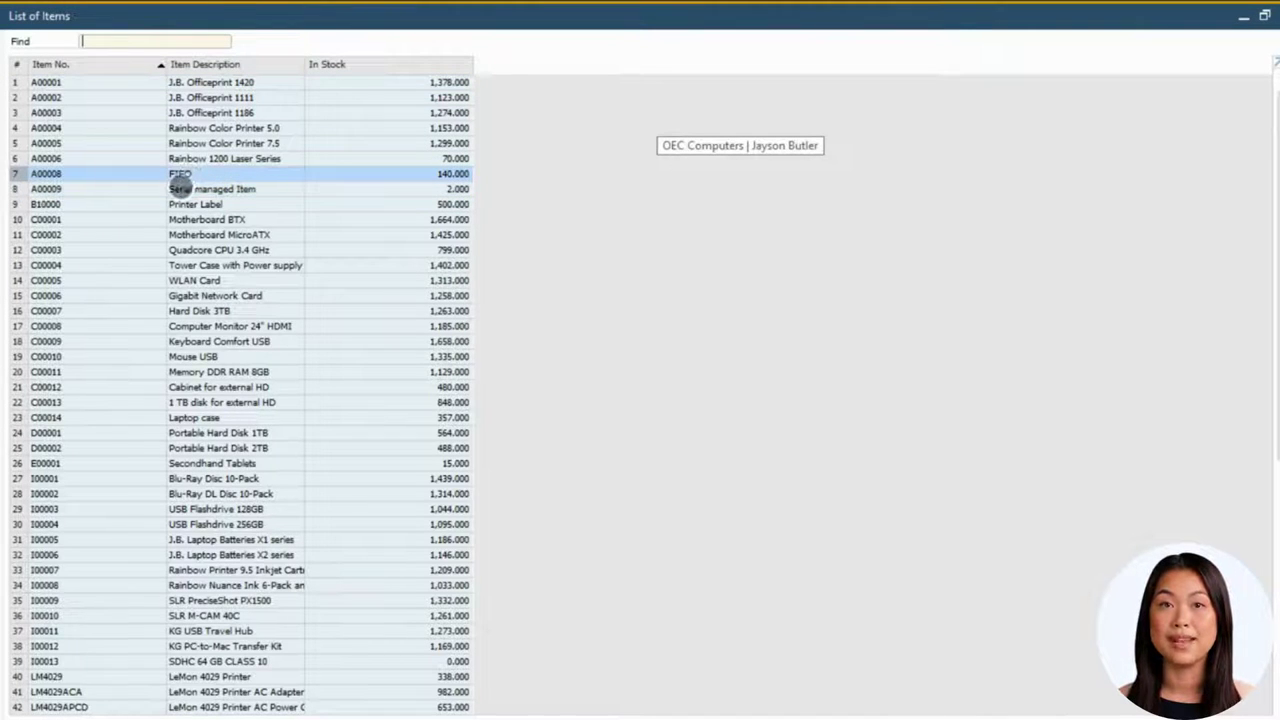
click(181, 188)
double_click(181, 188)
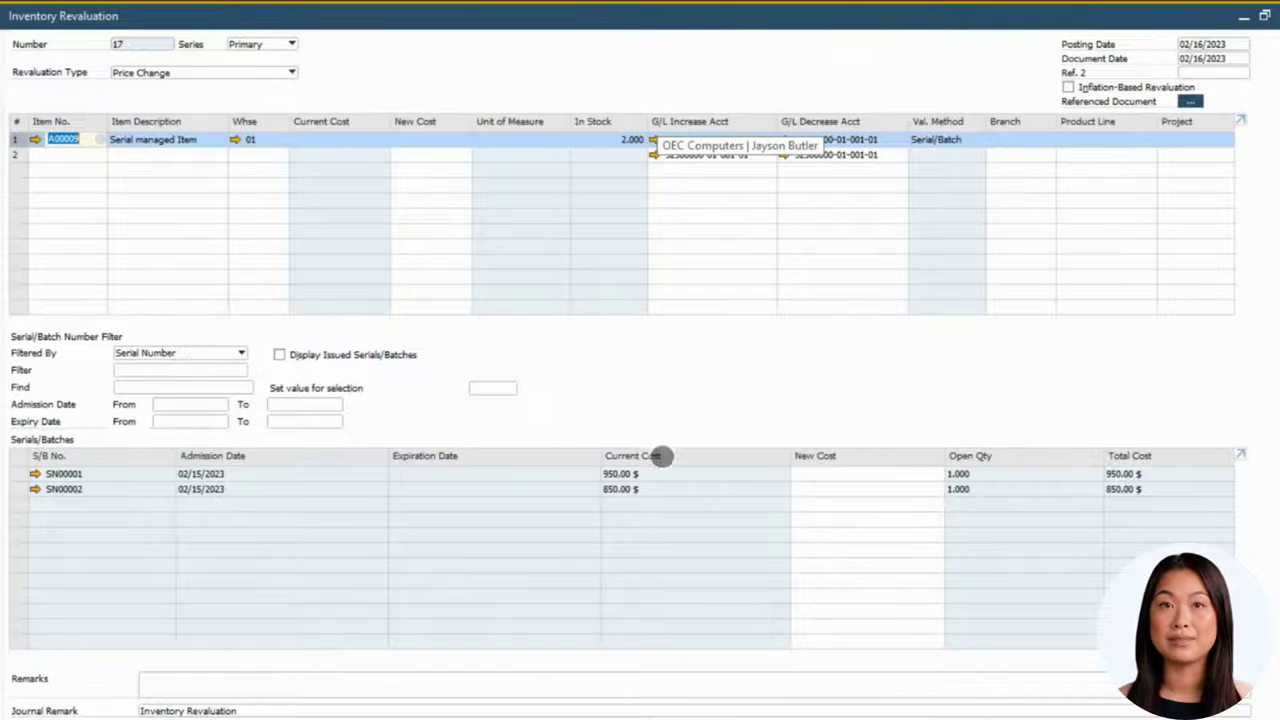
- Enter new costs 900 for SN00001 and 800 for SN00002, then bring up line 2's item list
click(805, 474)
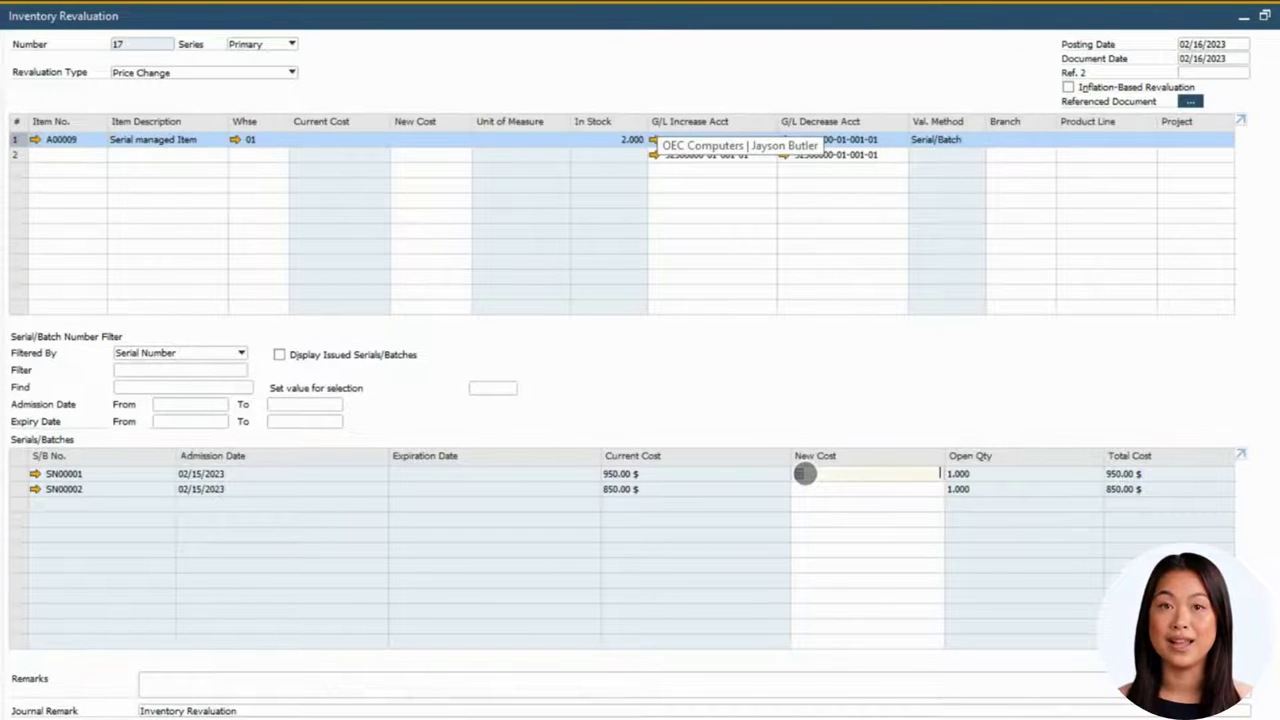
text(900)
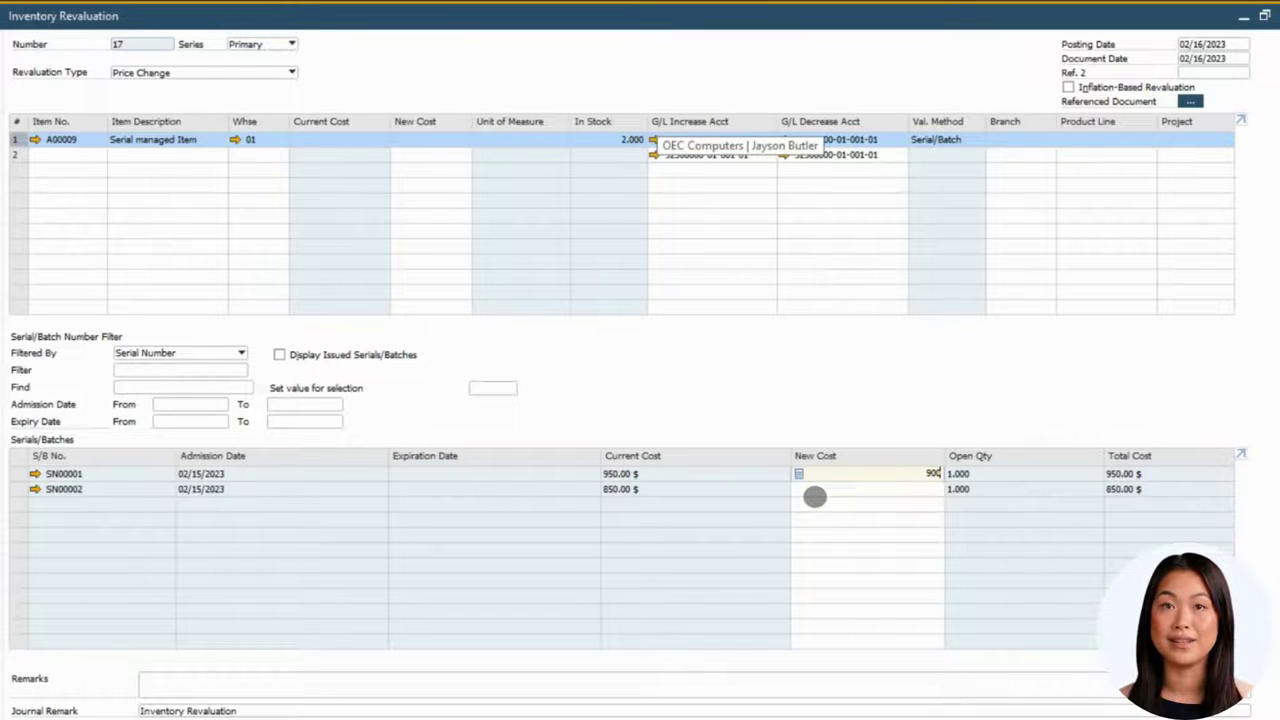
click(821, 489)
text(800)
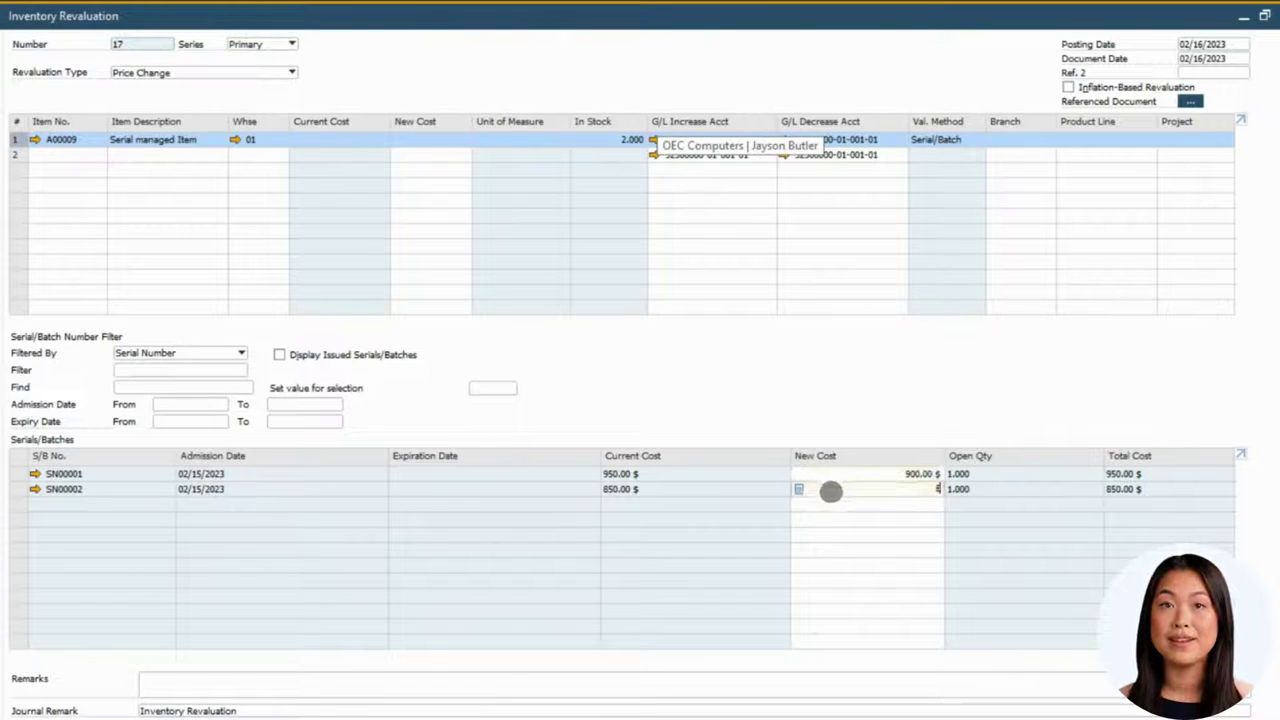
click(99, 153)
key(Tab)
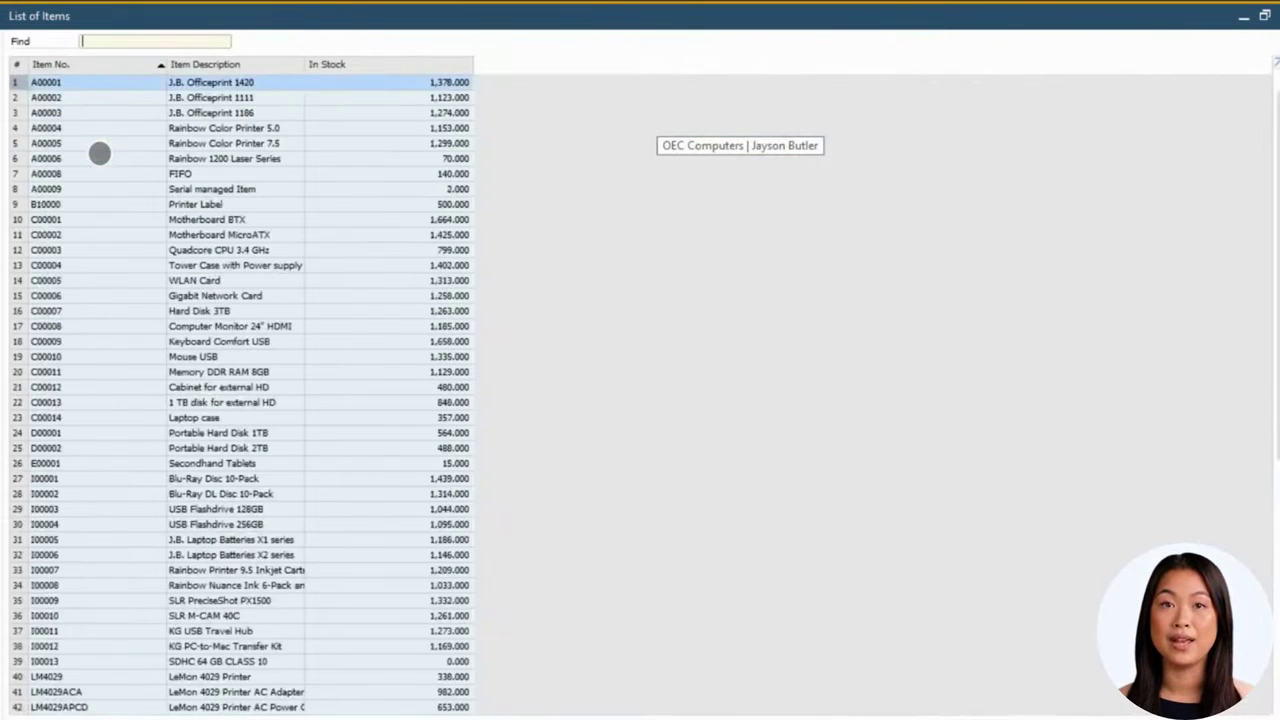
- Add FIFO item A00008 with layer prices 66.00 and 67.00 and post revaluation 17
double_click(133, 172)
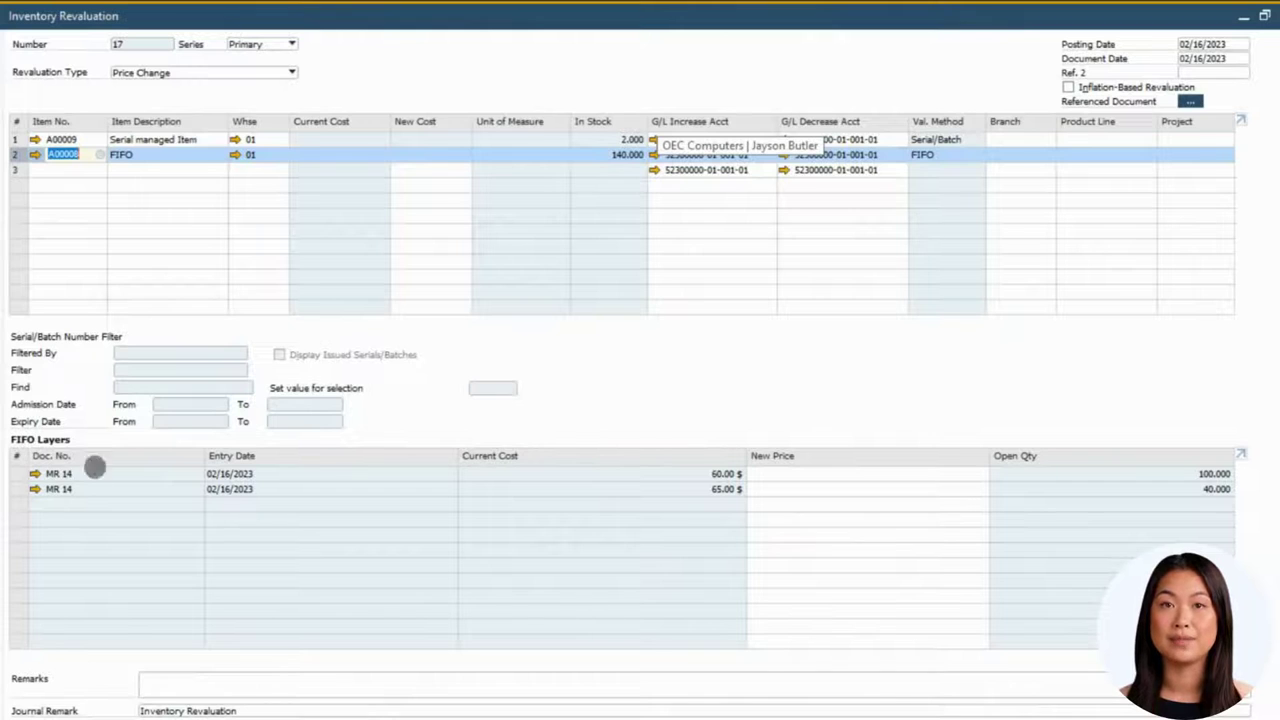
click(810, 473)
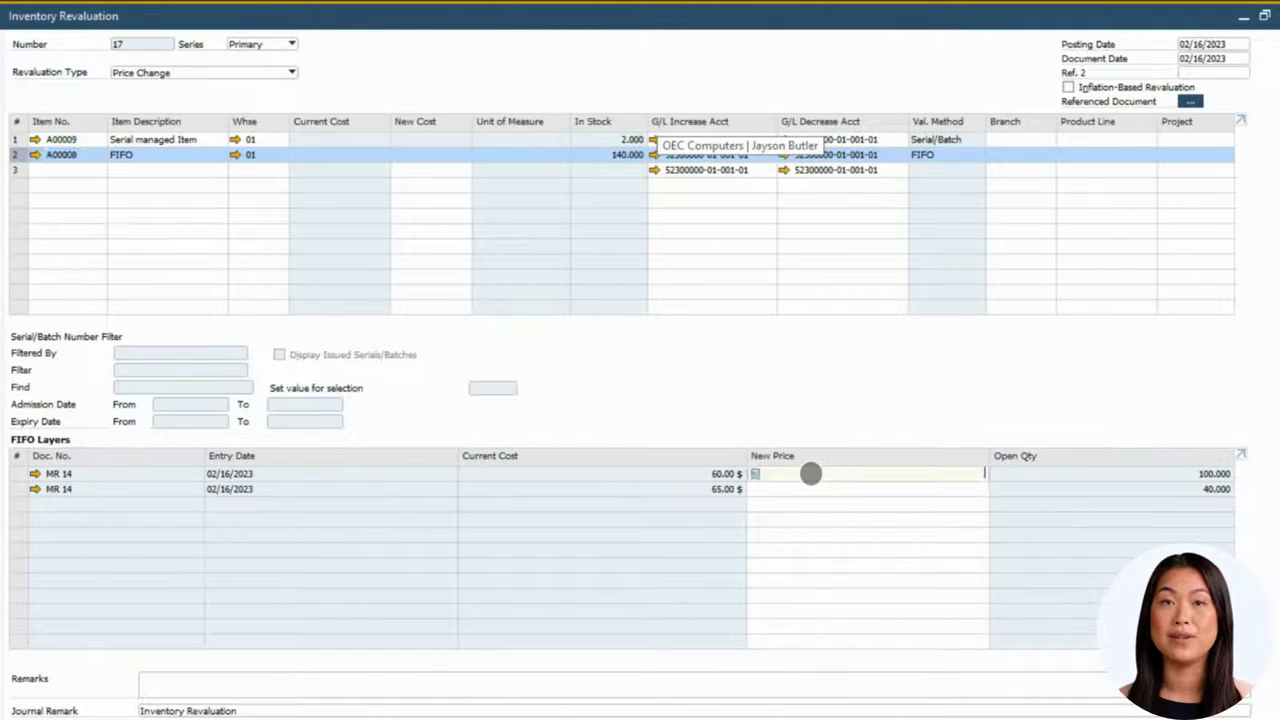
text(60)
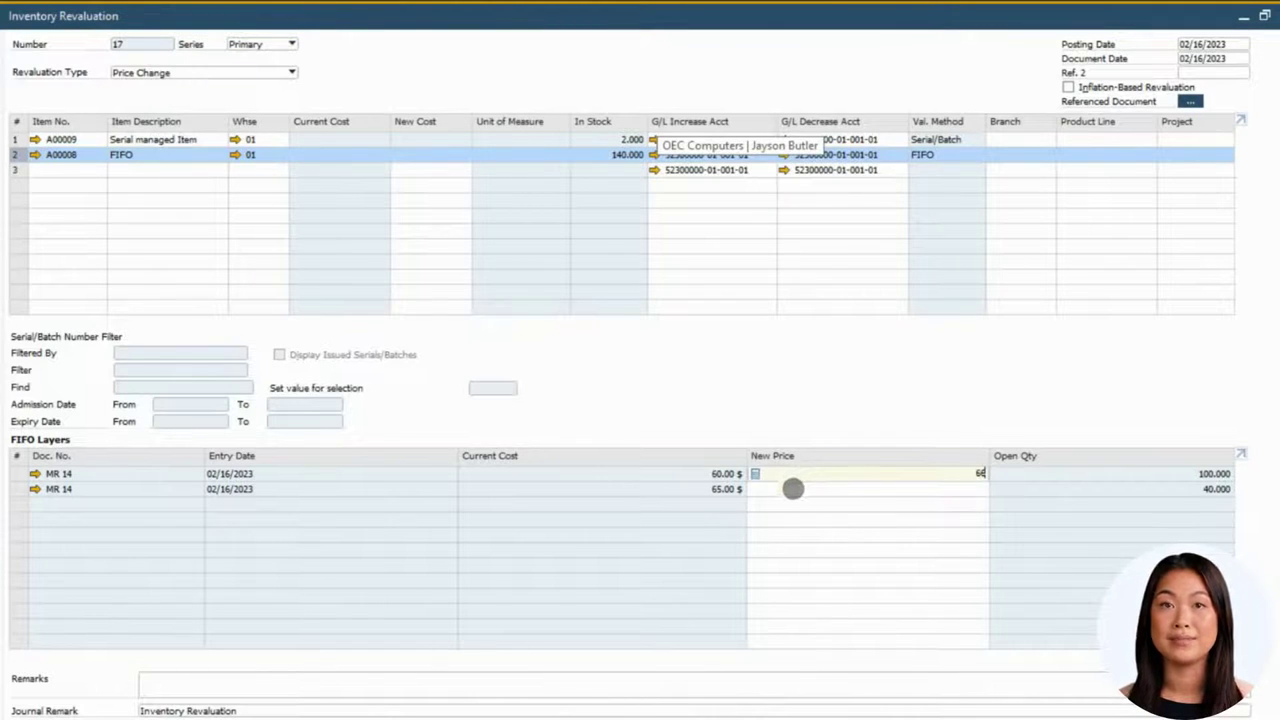
click(792, 488)
text(67.00 $)
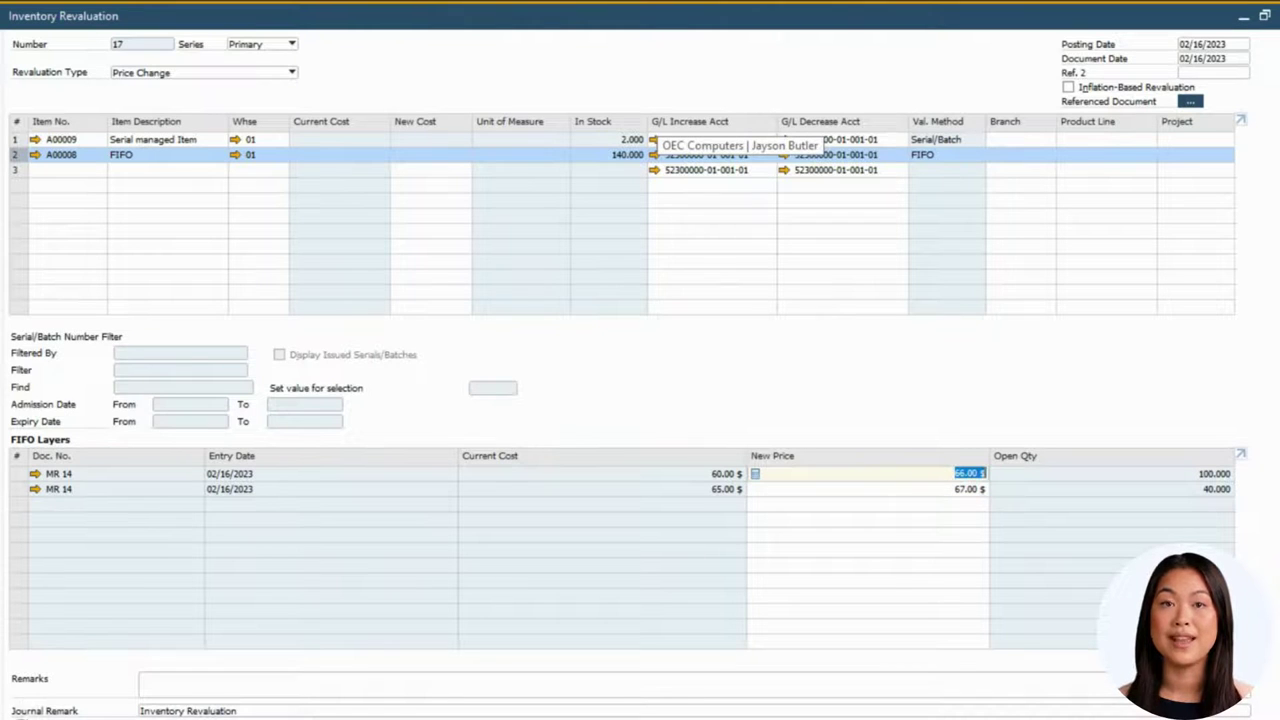
click(24, 714)
click(436, 390)
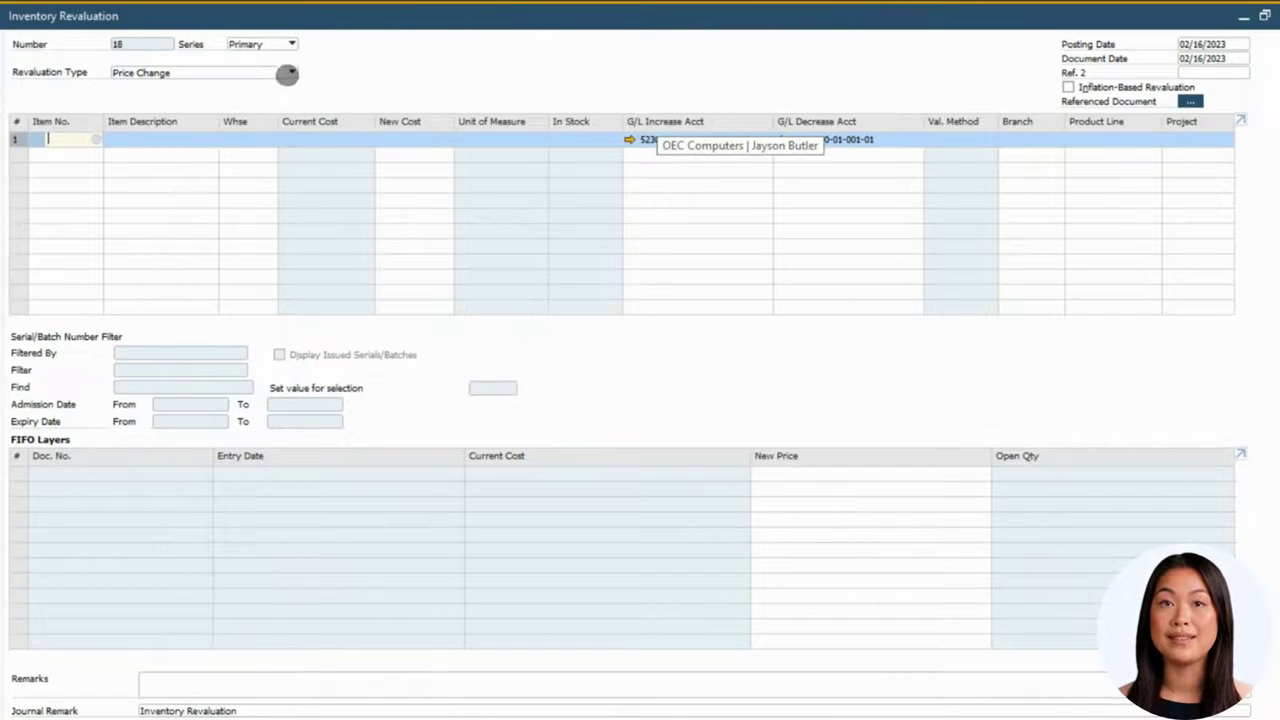
- Switch the revaluation type to Inventory Debit/Credit and add J.B. Officeprint 1420 on line 1
click(287, 74)
click(266, 101)
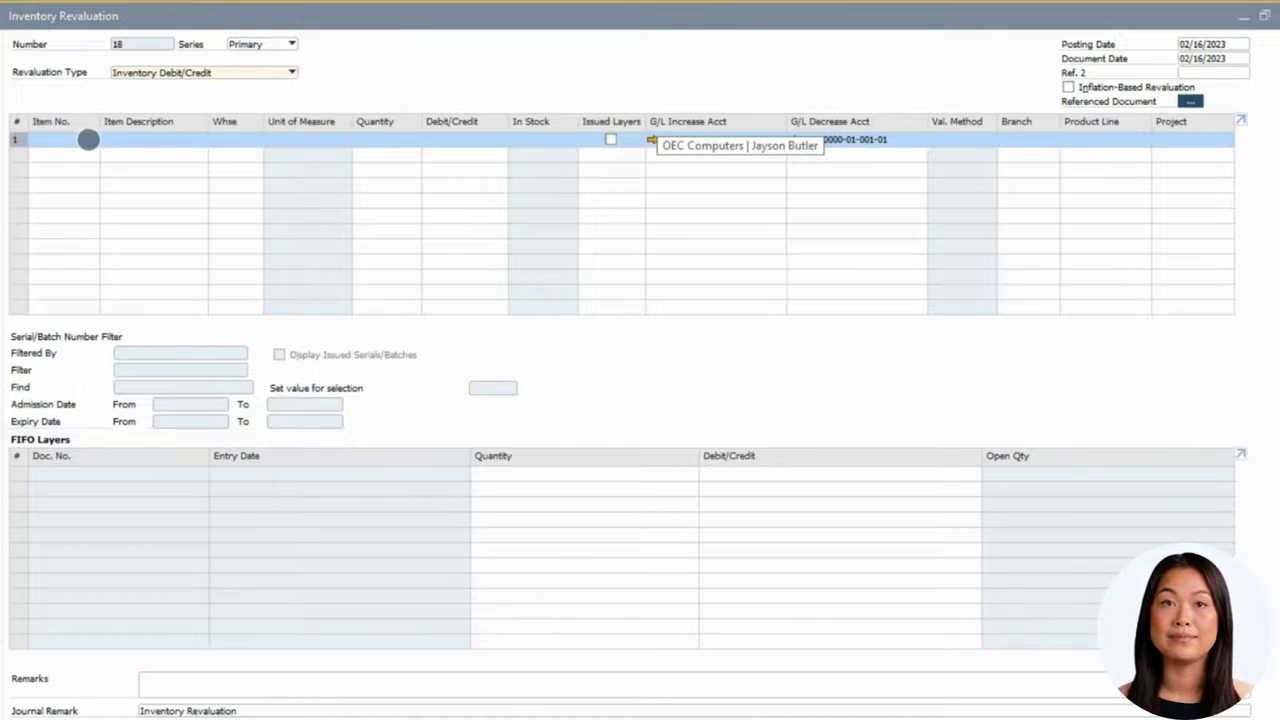
click(88, 140)
key(Tab)
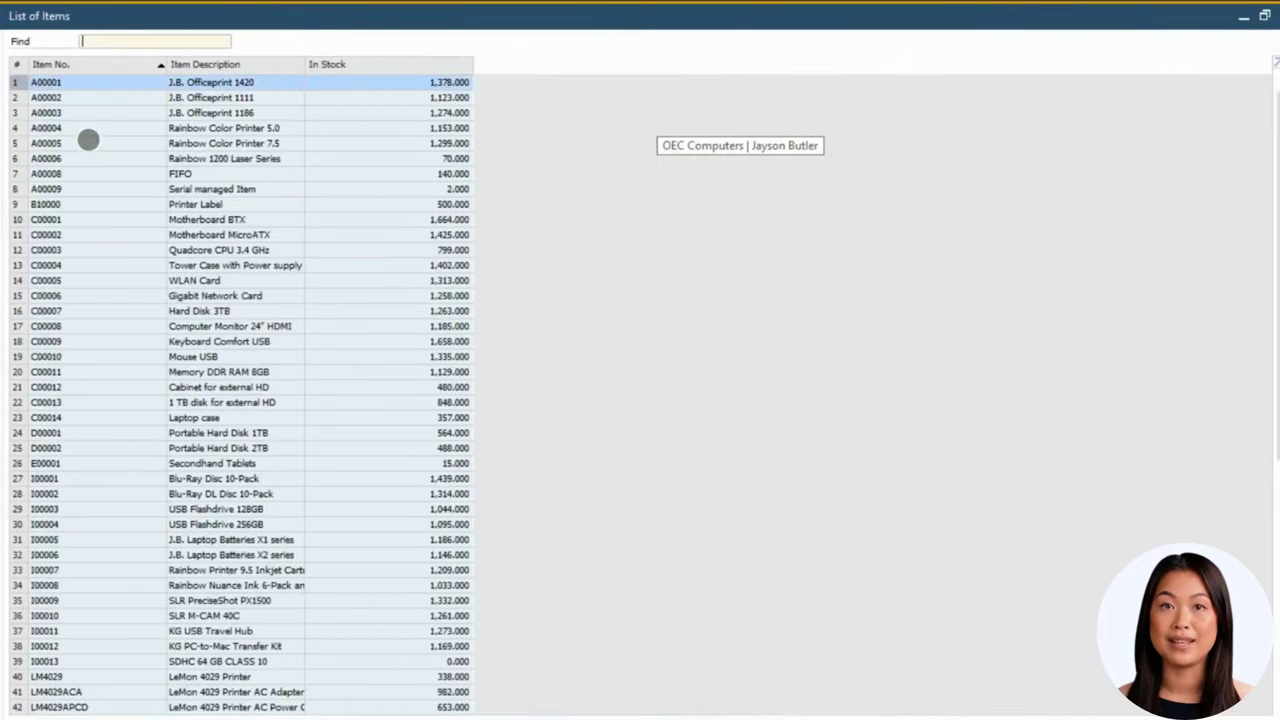
key(Return)
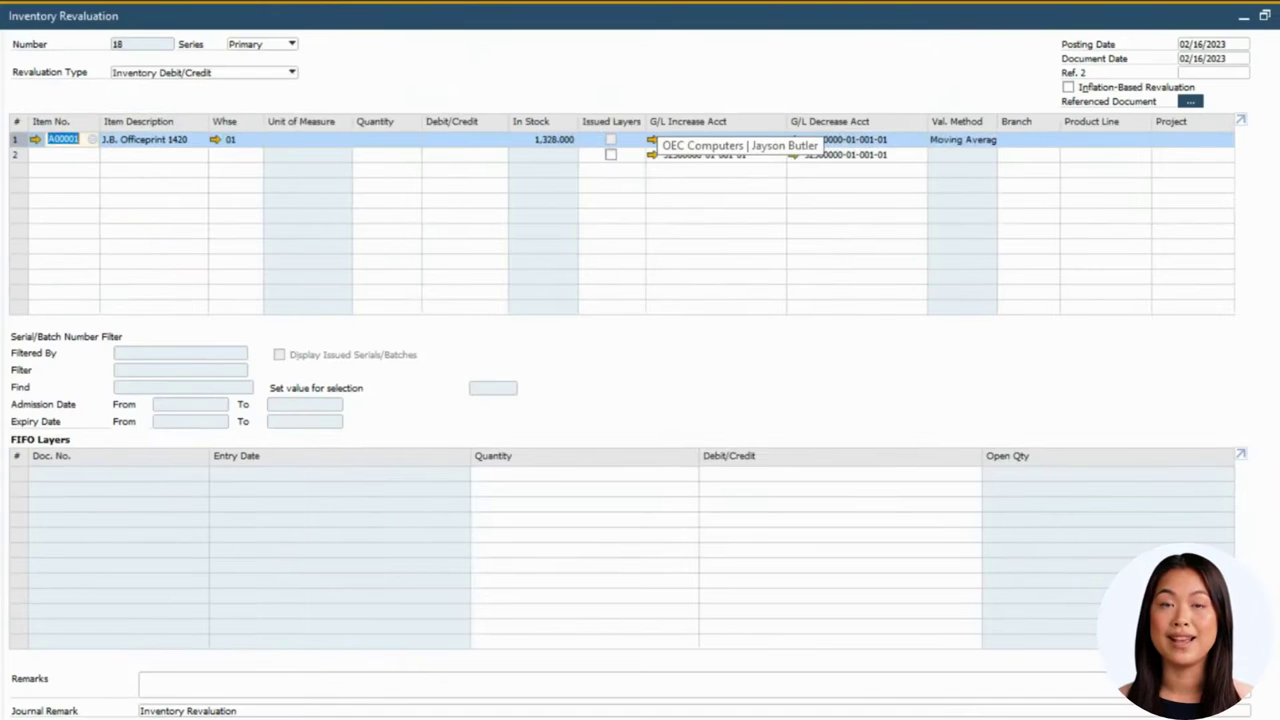
- Enter quantity 5 and debit/credit -300, then add and confirm document 18
click(366, 140)
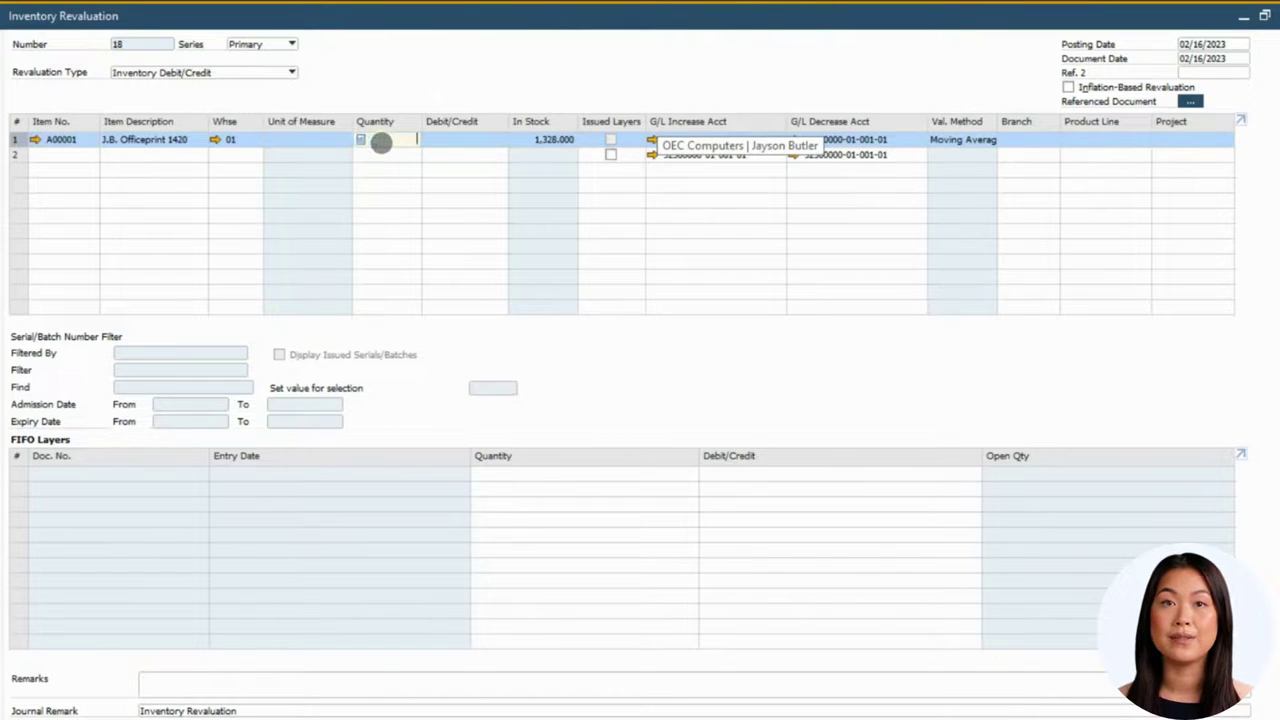
text(5)
click(437, 141)
text(-30)
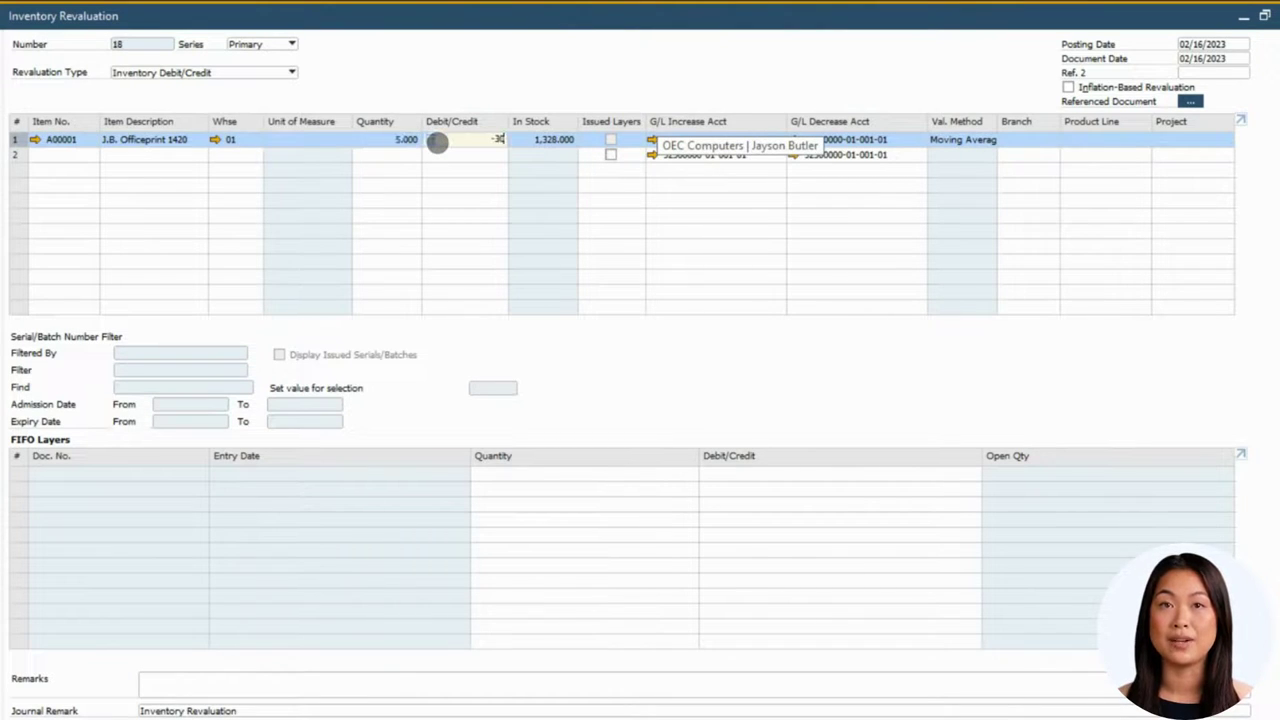
text(0)
key(Return)
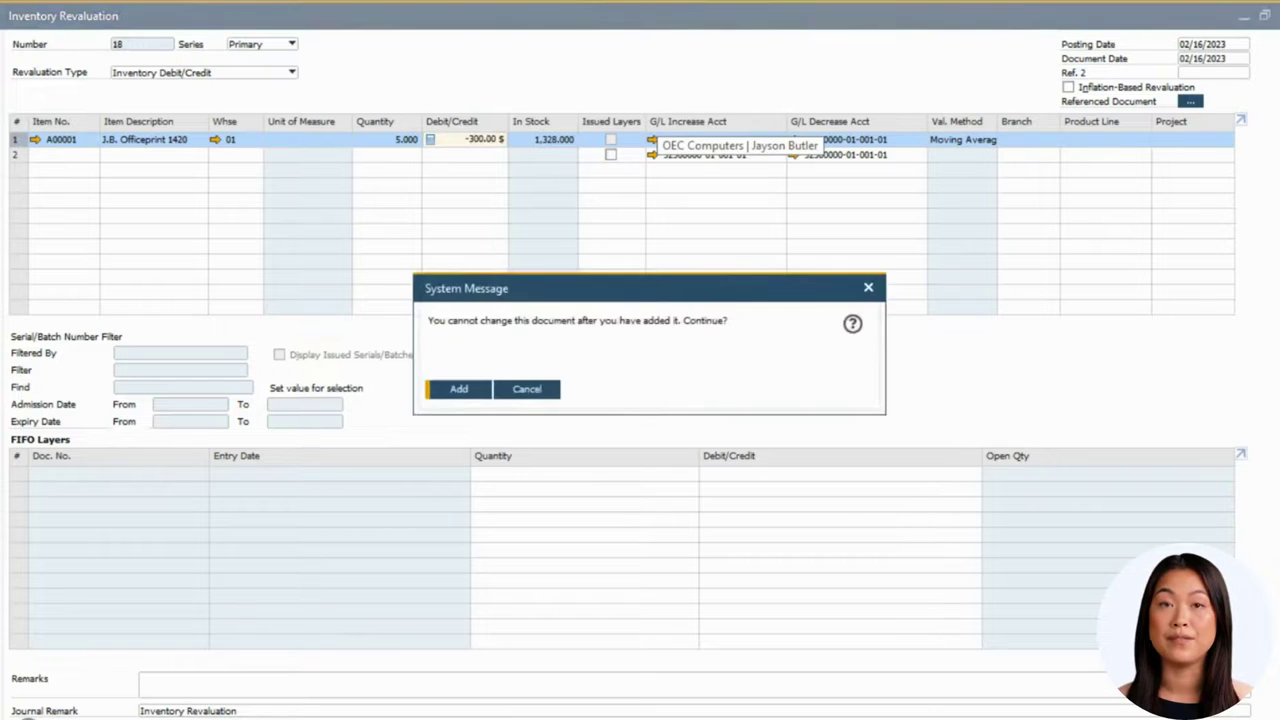
click(450, 390)
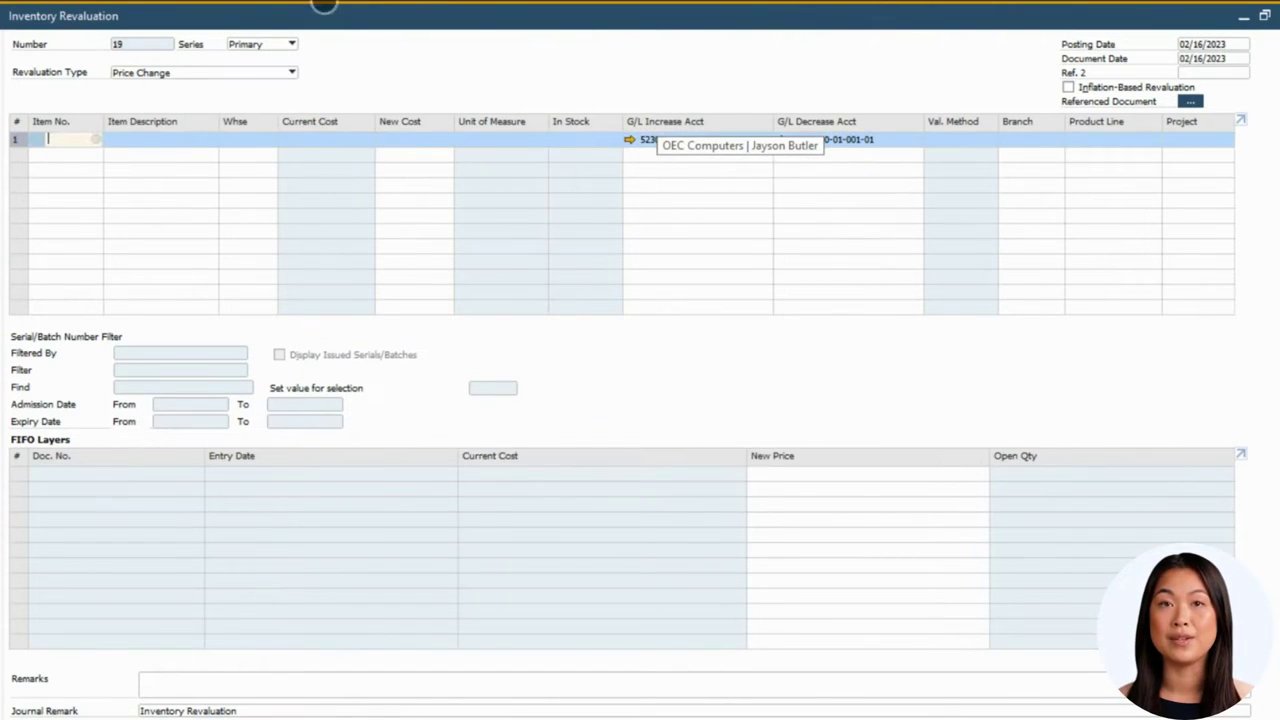
- Reopen document 18 and check A00001's warehouse 01 item cost of 374.51 in Item Master Data
key(Page_Up)
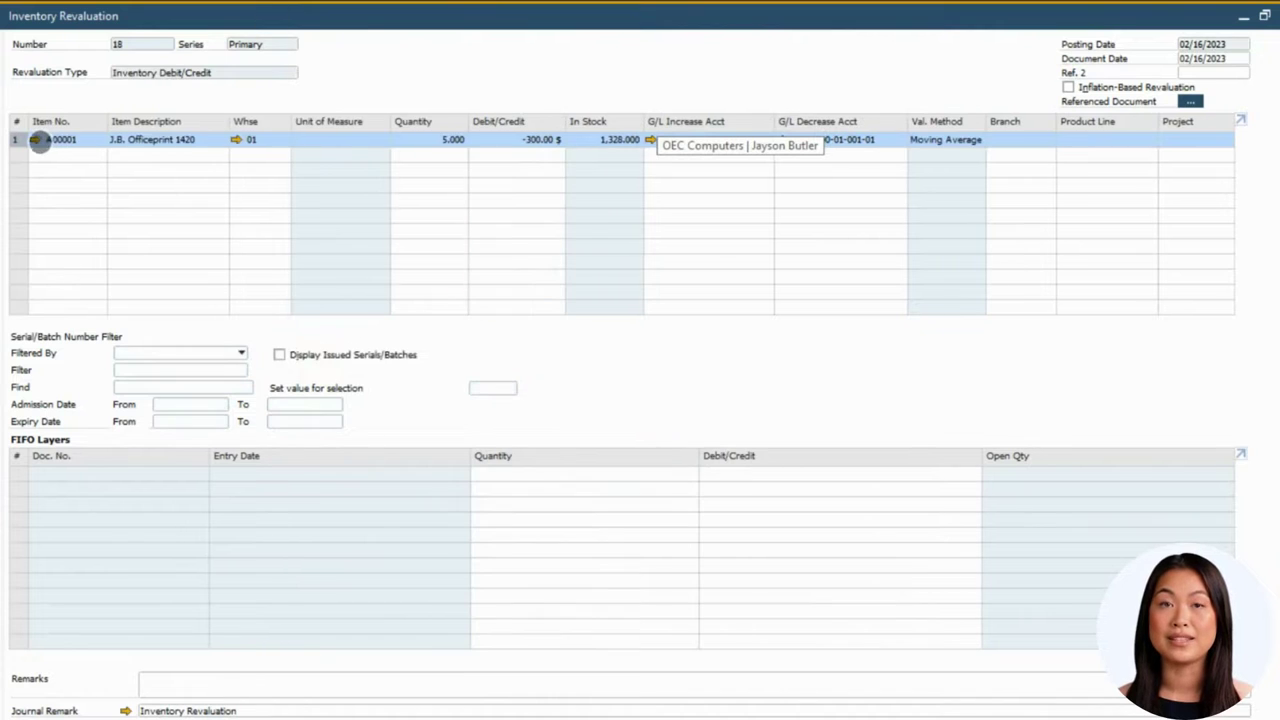
click(35, 140)
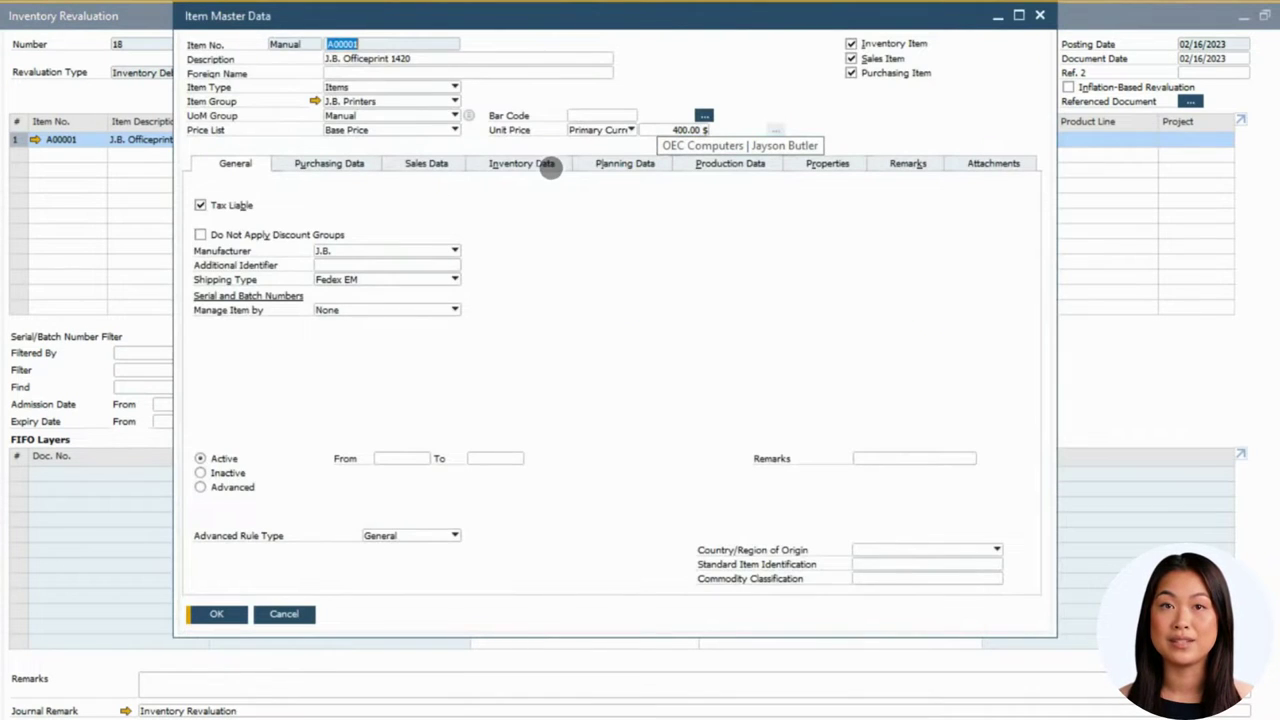
click(528, 163)
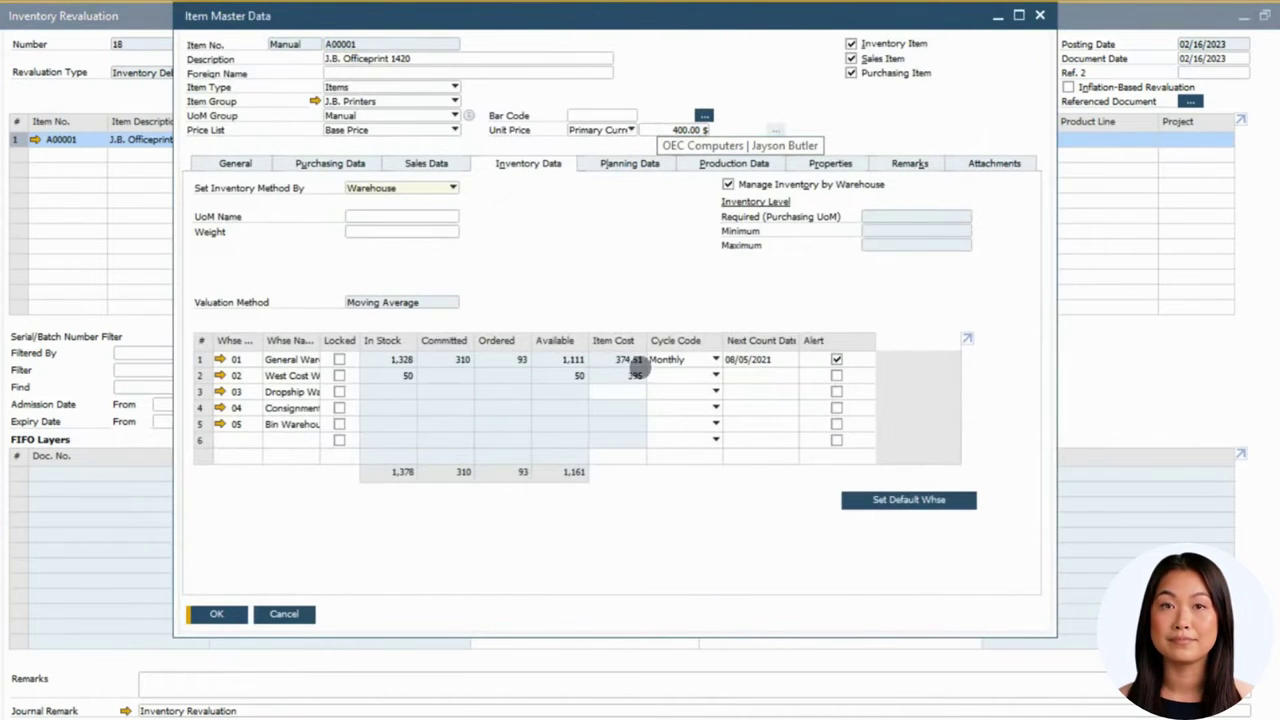